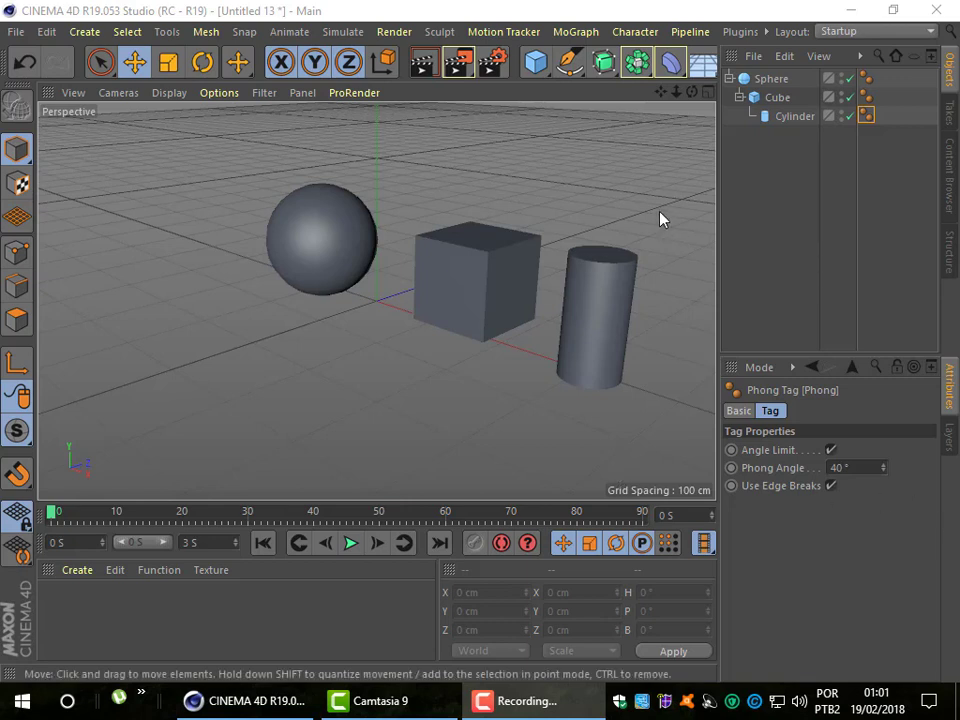
# Select the sphere, cube and cylinder in turn to inspect their properties, then deselect all.
pyautogui.click(303, 250)
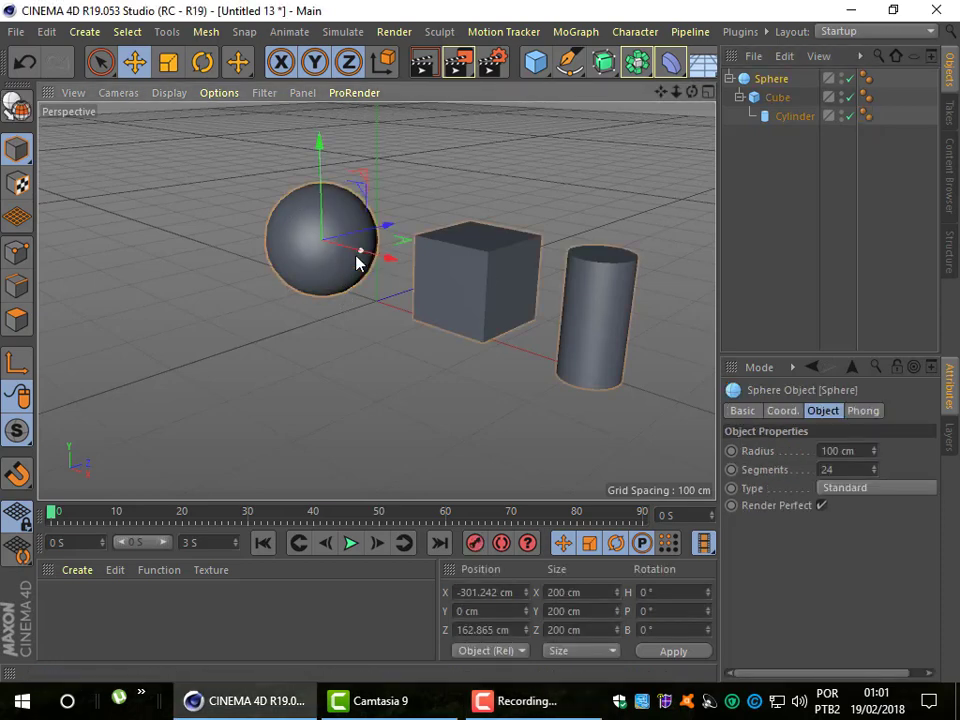
pyautogui.click(448, 313)
pyautogui.click(620, 317)
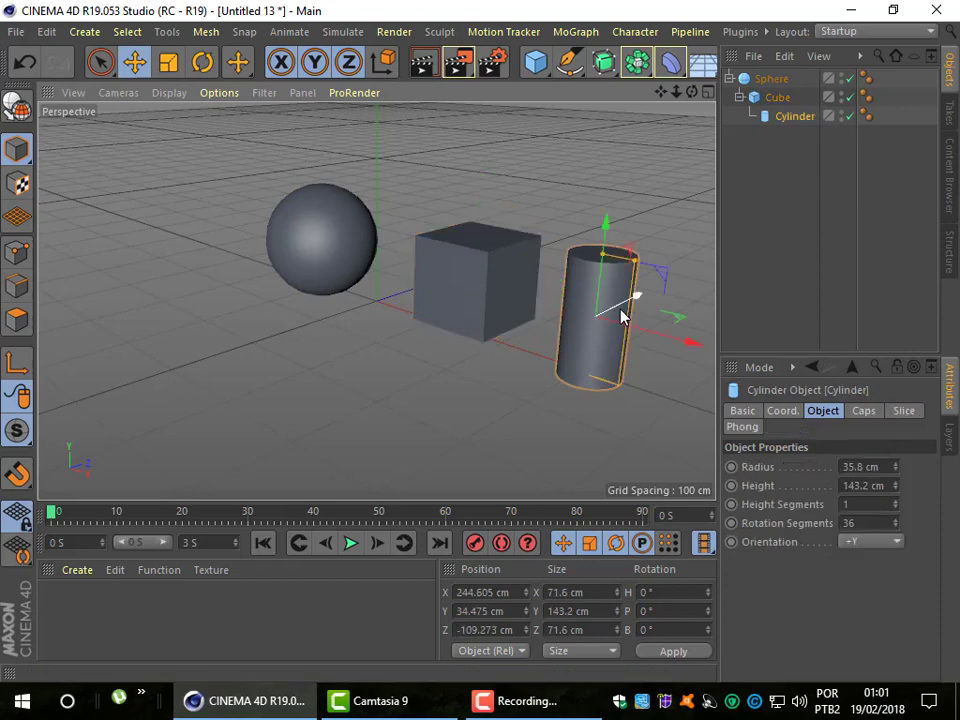
pyautogui.click(783, 243)
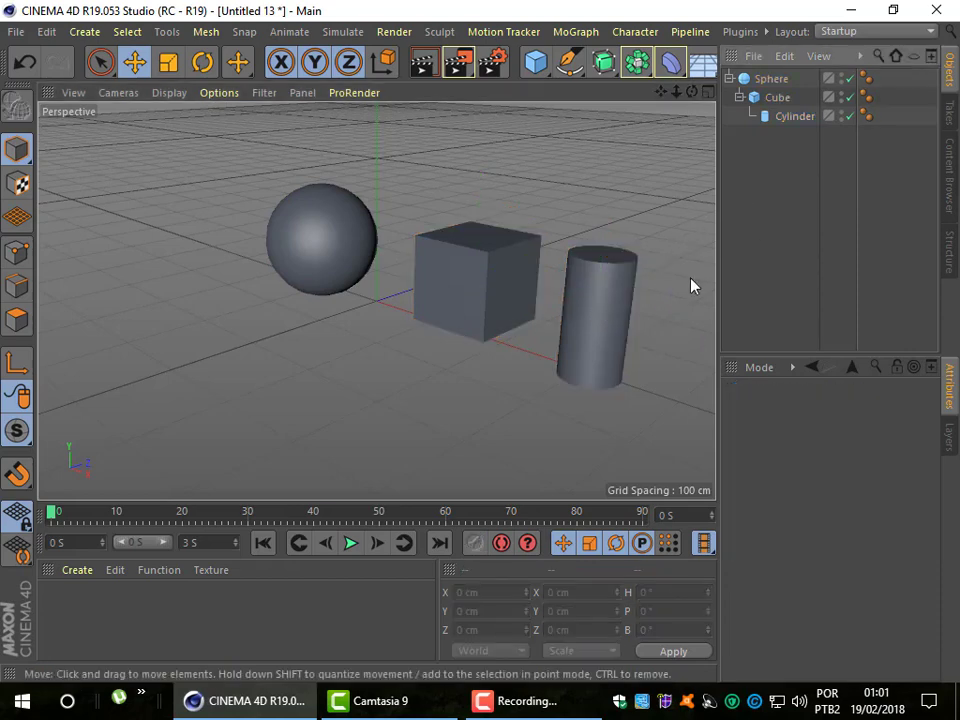
# Render the scene to the Picture Viewer, check it, and close the viewer.
pyautogui.click(456, 66)
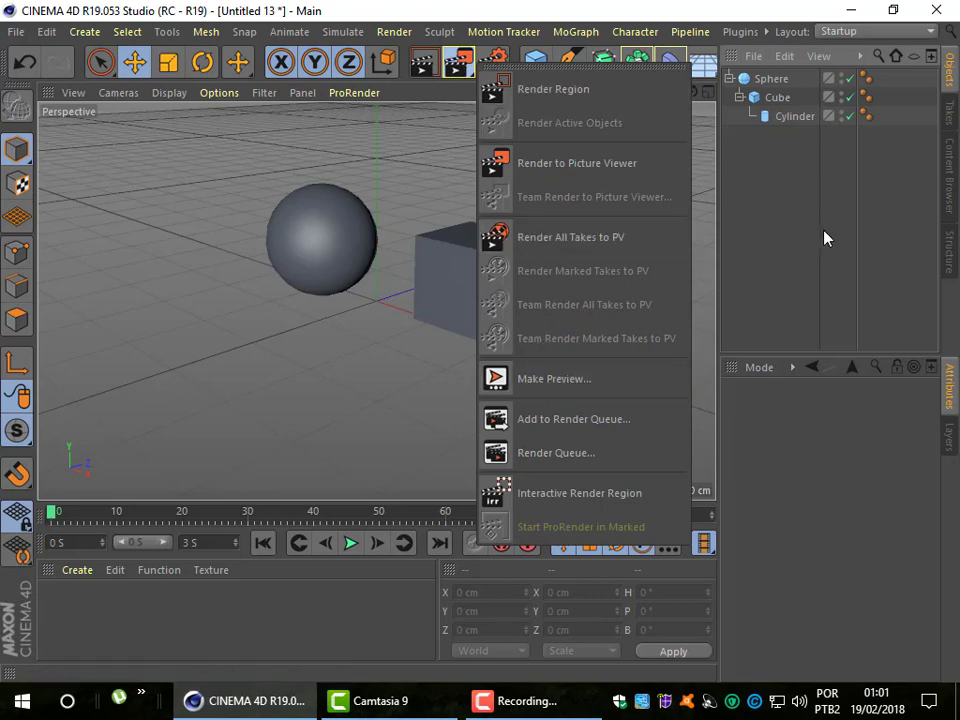
pyautogui.click(458, 66)
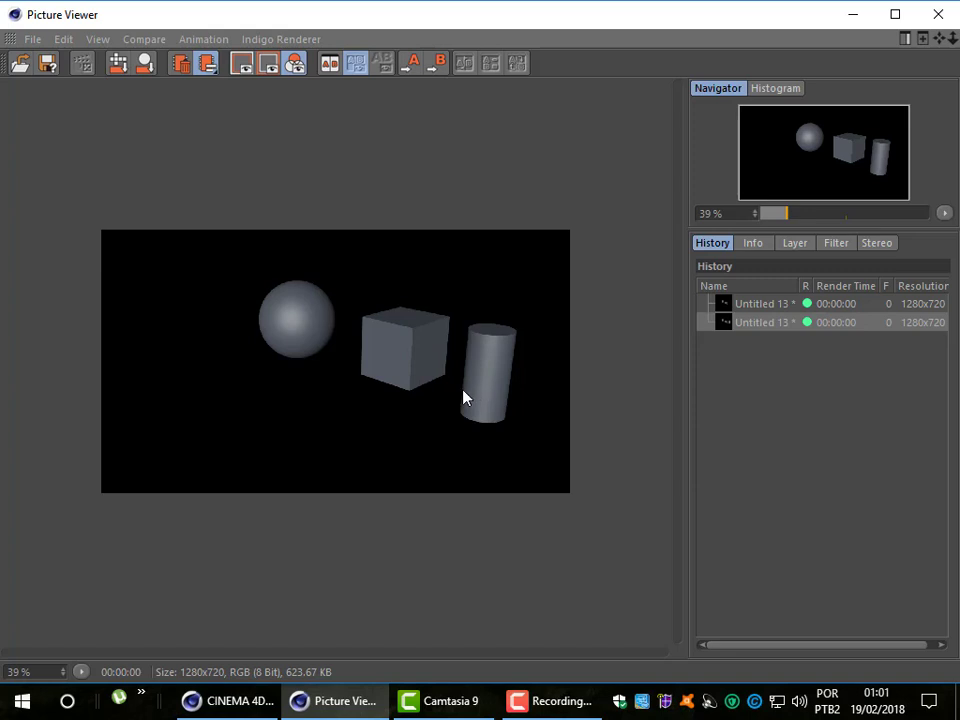
pyautogui.click(938, 15)
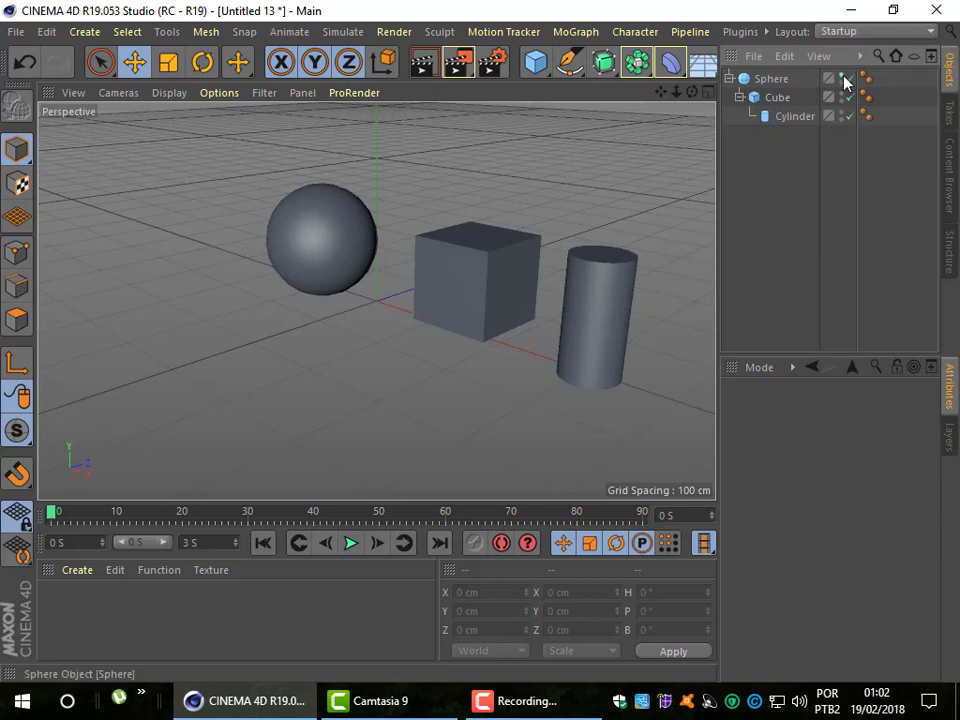
pyautogui.click(844, 76)
pyautogui.click(844, 79)
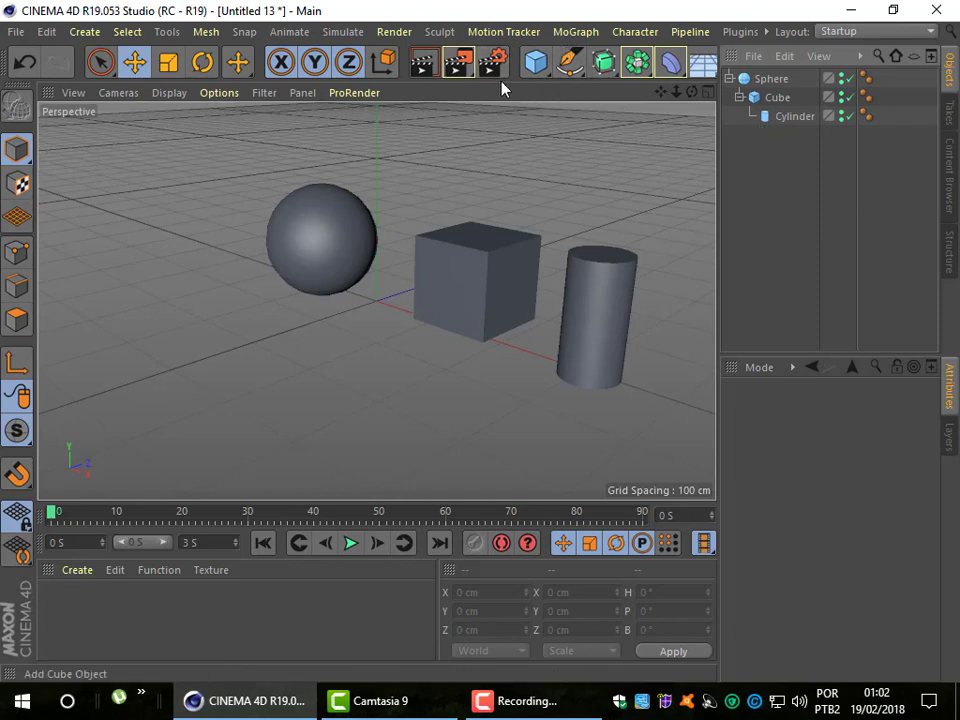
# Render the sphere, cube and cylinder to the Picture Viewer, zoom into the image, then close it.
pyautogui.click(458, 66)
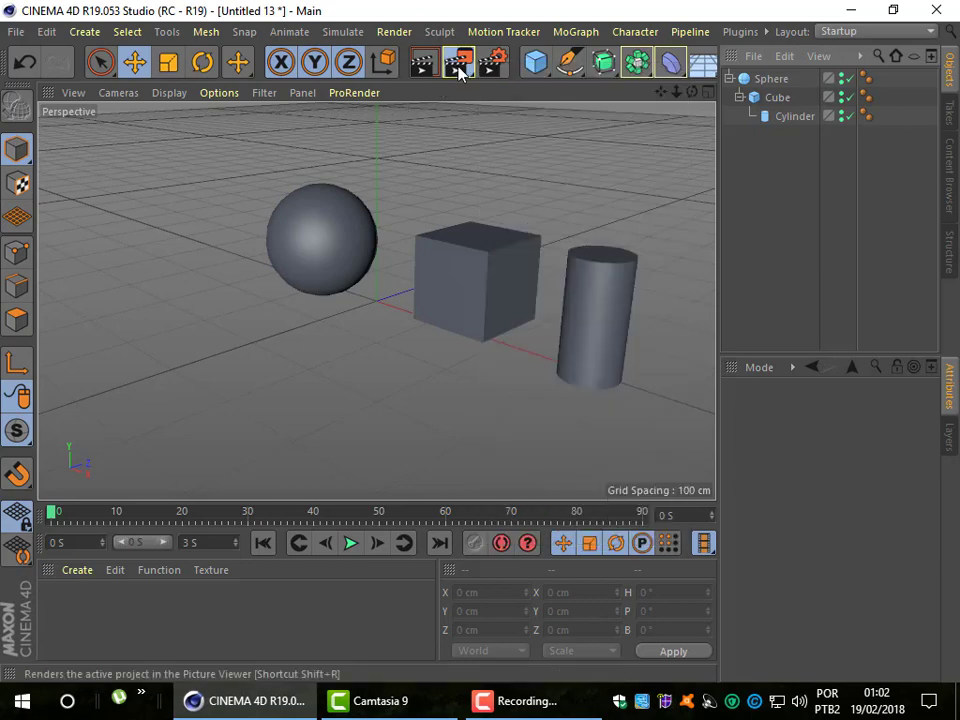
pyautogui.click(458, 68)
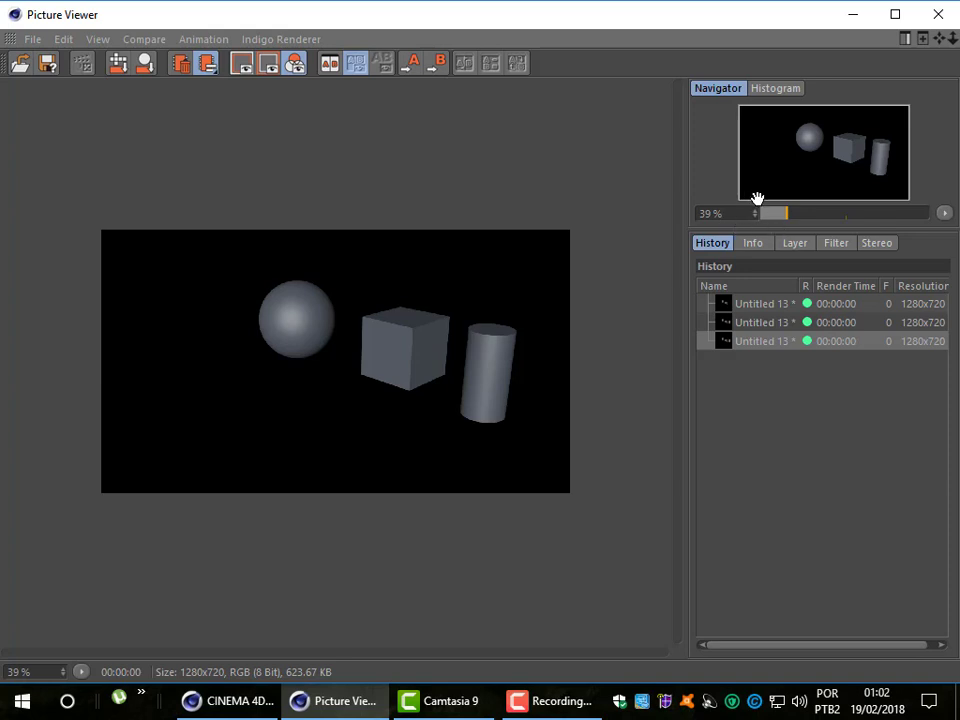
pyautogui.moveTo(784, 214)
pyautogui.mouseDown()
pyautogui.moveTo(812, 222)
pyautogui.moveTo(778, 227)
pyautogui.moveTo(796, 227)
pyautogui.mouseUp()
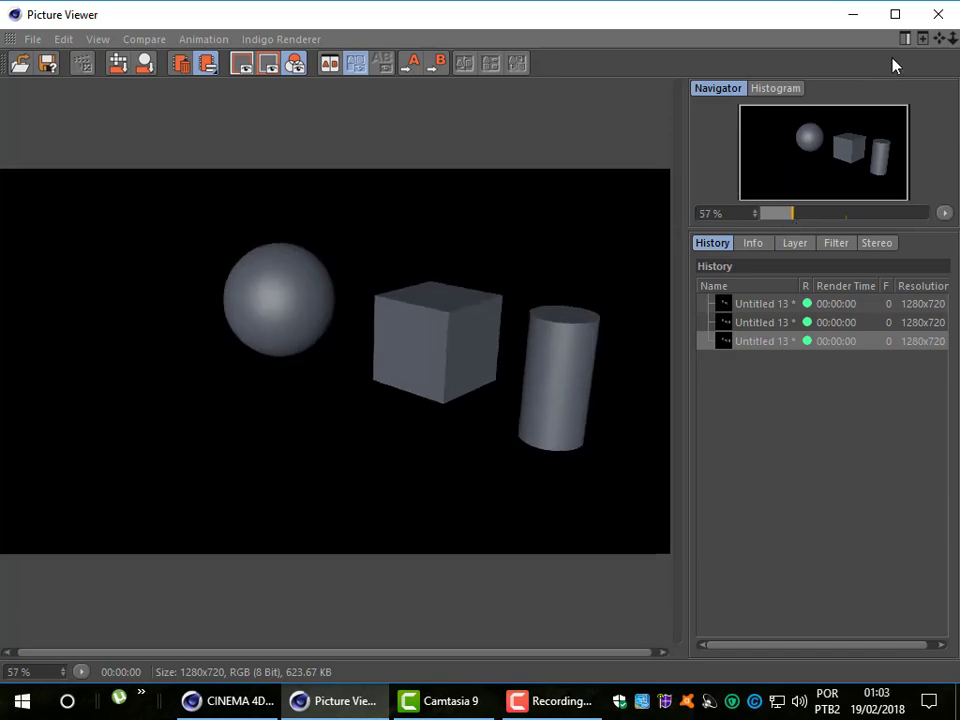
pyautogui.click(936, 14)
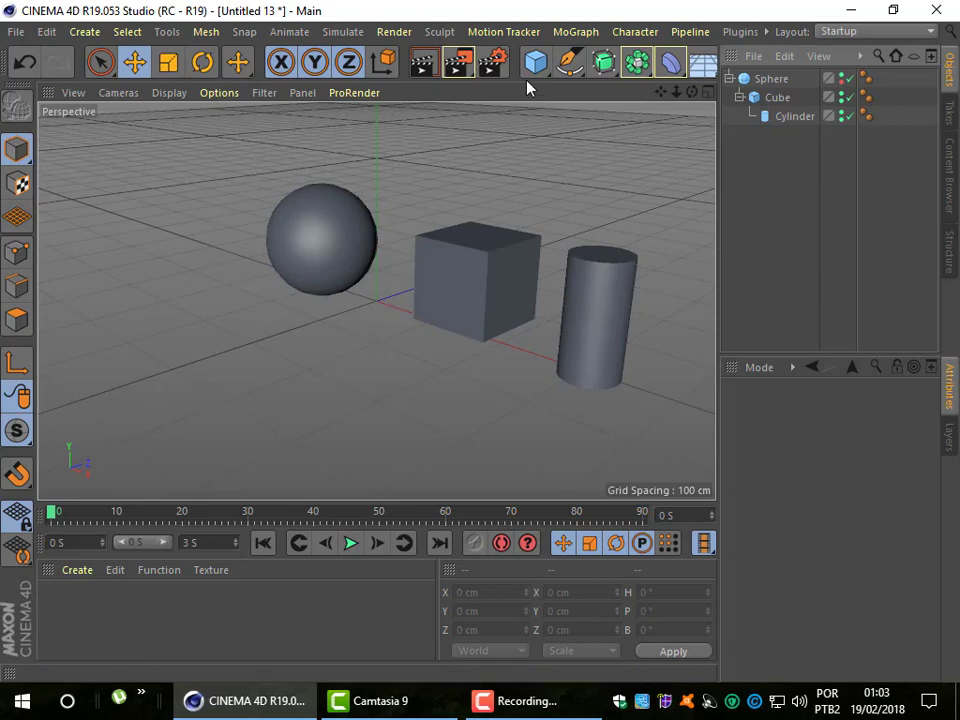
# Render to the Picture Viewer with the sphere excluded, then close the viewer.
pyautogui.click(463, 72)
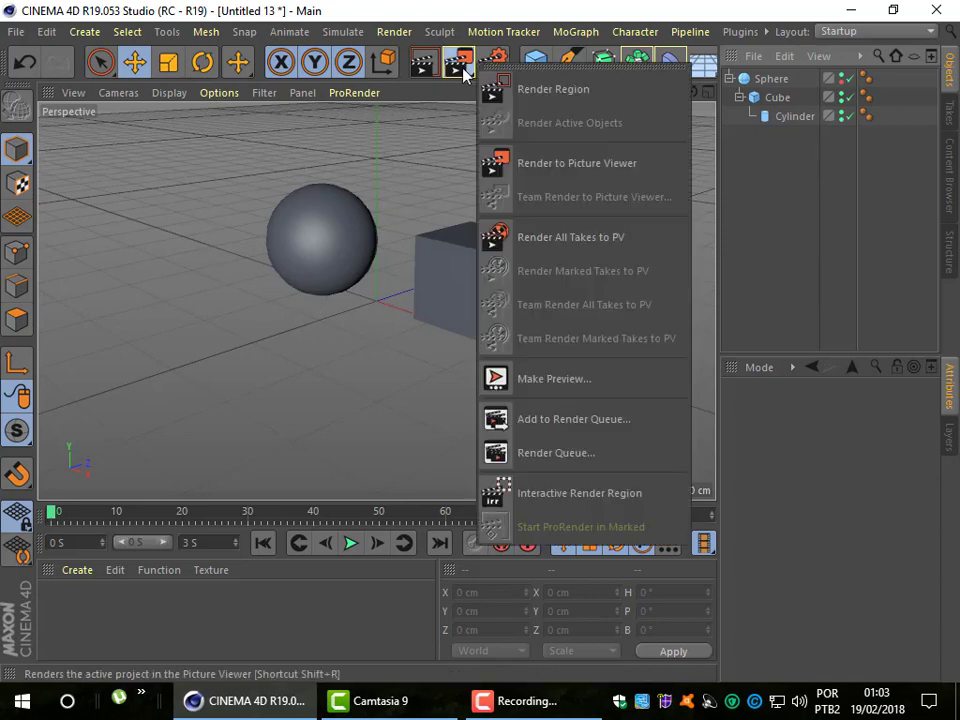
pyautogui.click(461, 68)
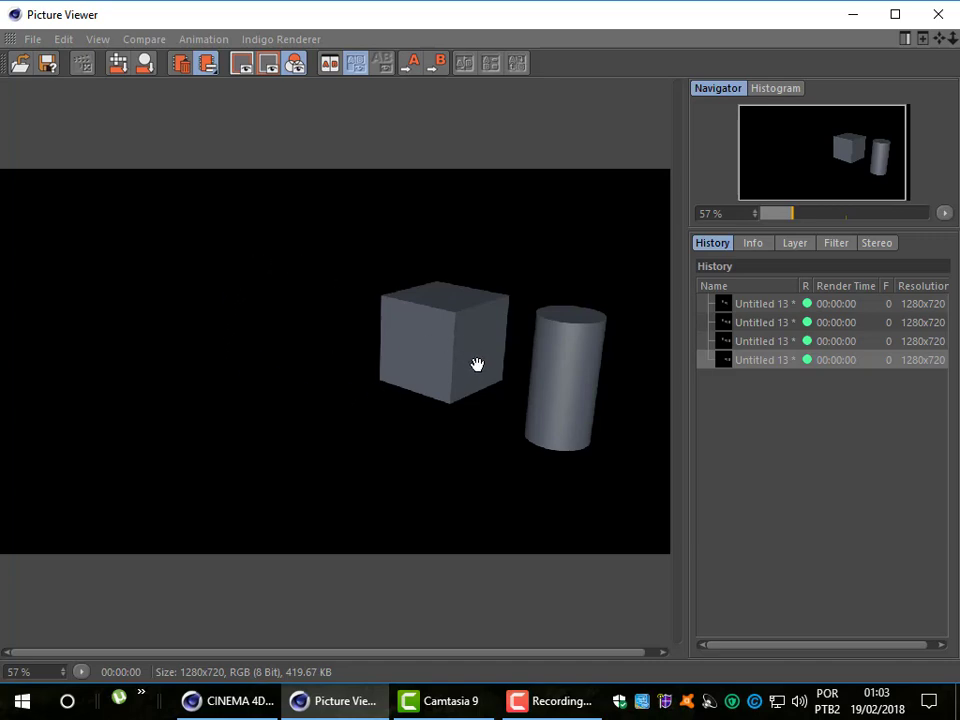
pyautogui.click(938, 15)
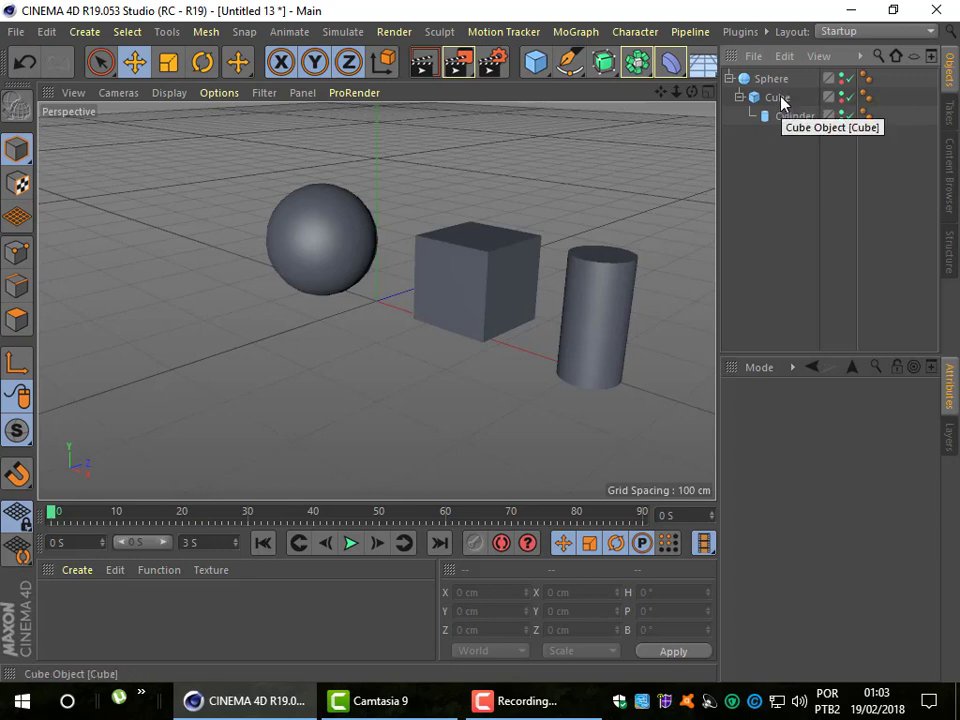
# Render the cylinder-only scene to the Picture Viewer, then close it.
pyautogui.click(460, 66)
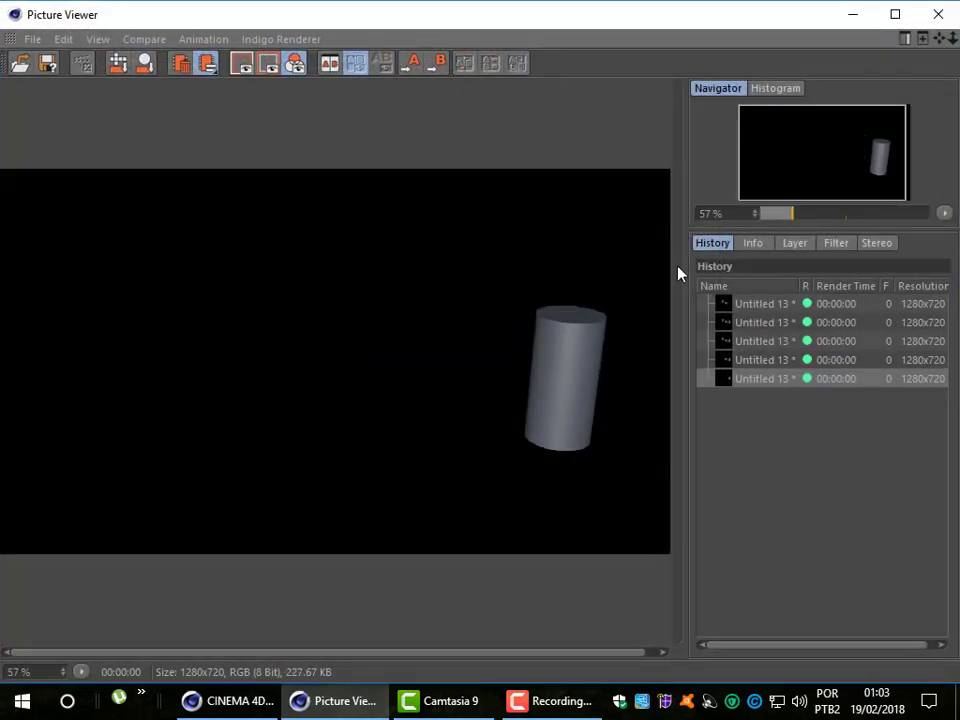
pyautogui.click(938, 14)
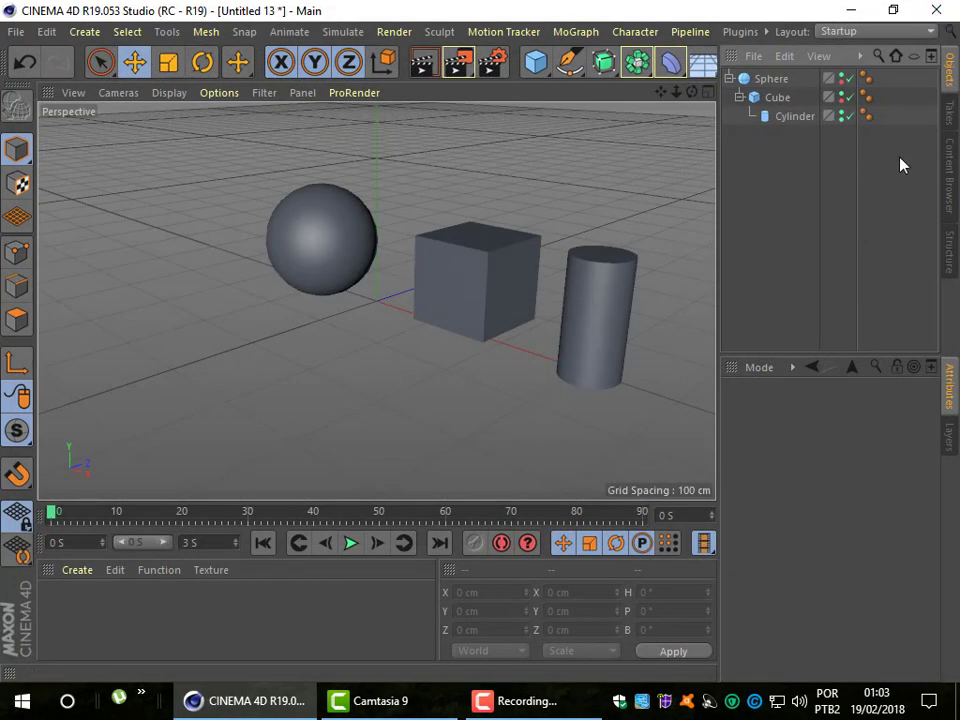
# Try the editor visibility dots, hiding and re-showing the sphere, cube and cylinder.
pyautogui.click(841, 99)
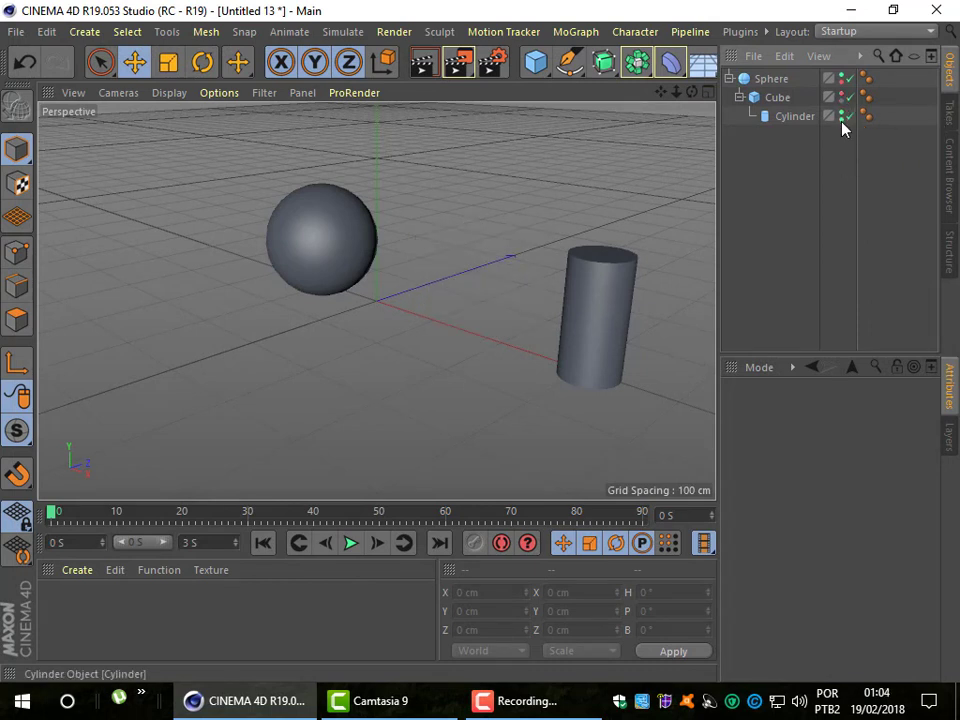
pyautogui.click(842, 116)
pyautogui.click(842, 97)
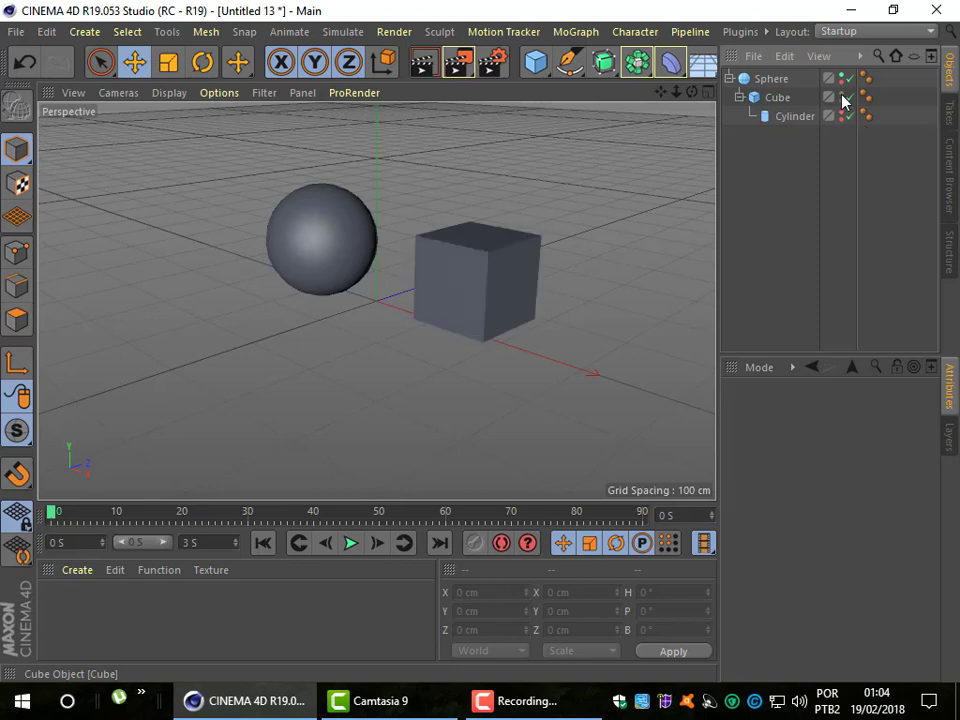
pyautogui.moveTo(841, 78); pyautogui.dragTo(842, 116)
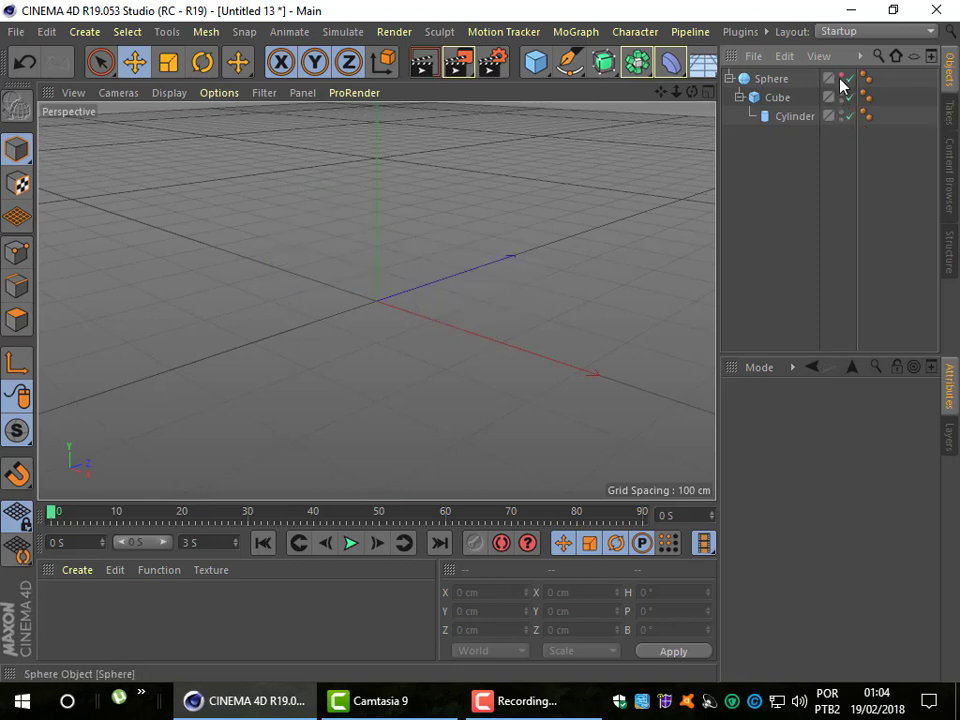
pyautogui.click(841, 78)
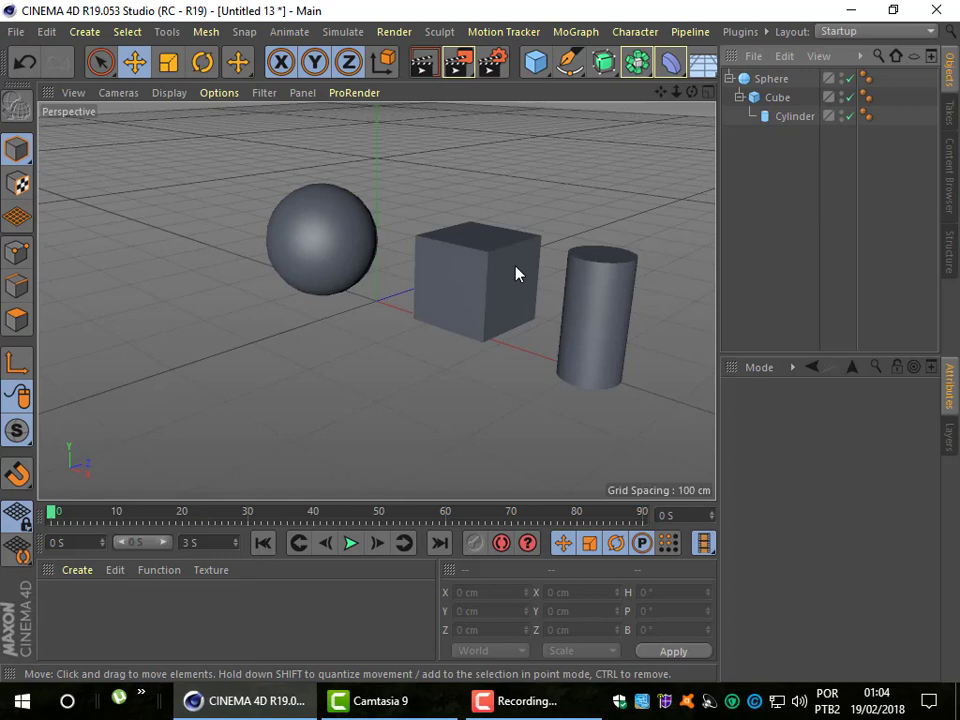
# Hide the cube and its child cylinder in the viewport, keeping the sphere visible.
pyautogui.click(841, 95)
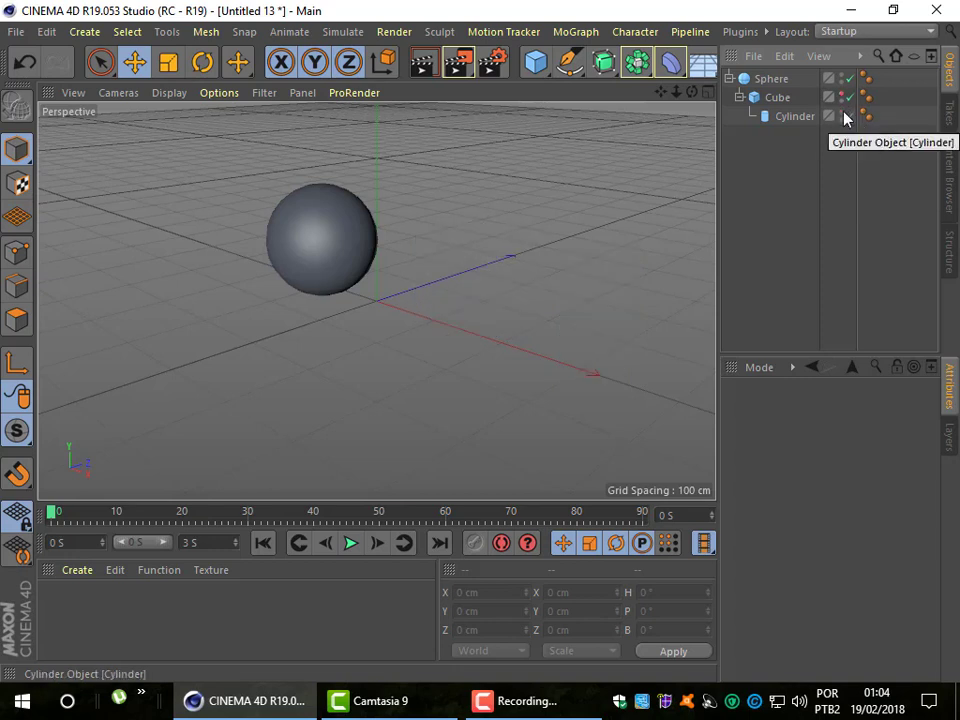
pyautogui.click(843, 114)
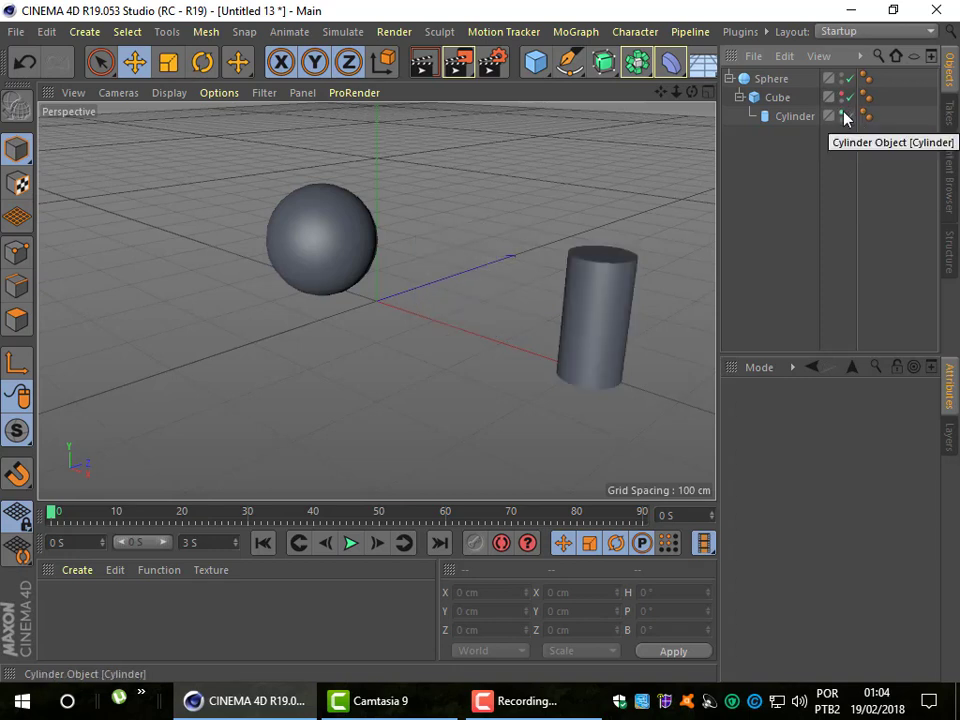
pyautogui.click(843, 114)
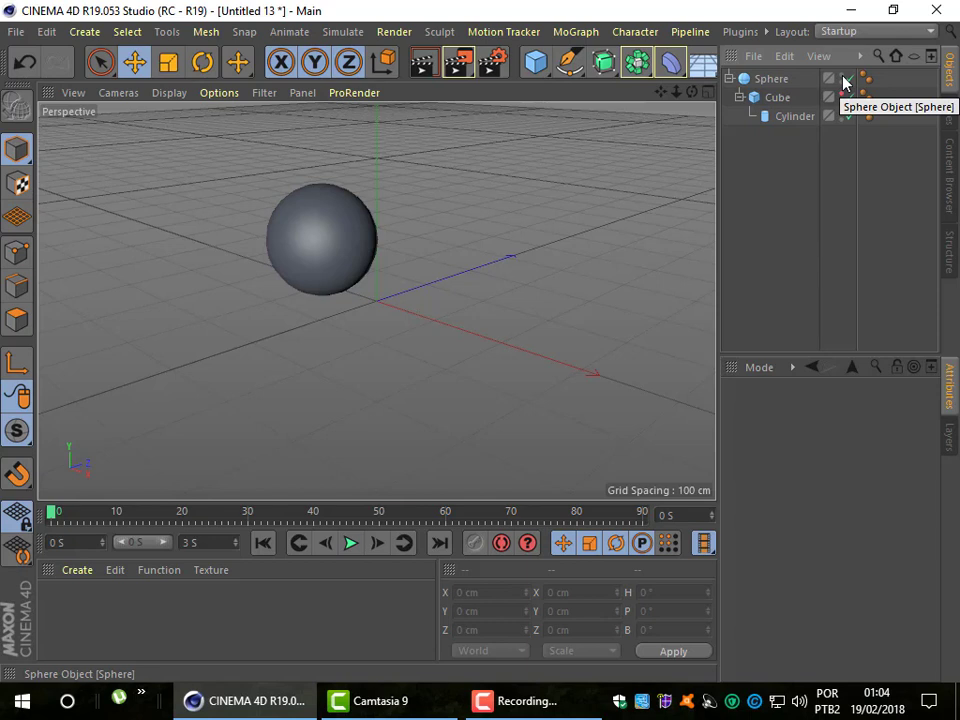
pyautogui.click(843, 78)
pyautogui.click(843, 78)
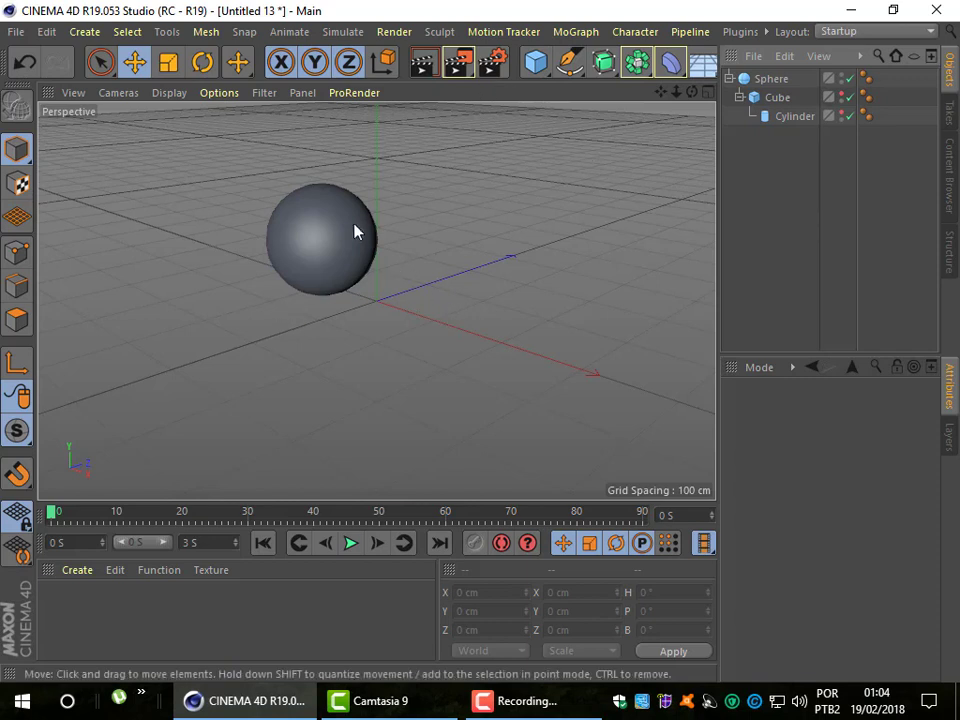
# Render to the Picture Viewer, confirming viewport-hidden cube and cylinder still render, then close it.
pyautogui.click(455, 66)
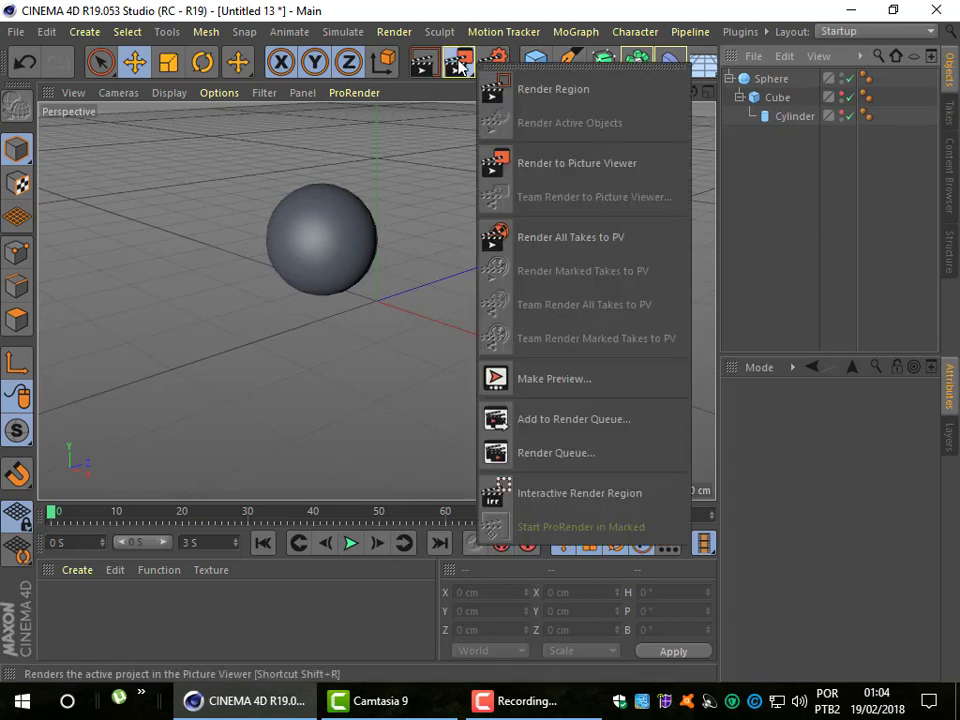
pyautogui.click(459, 65)
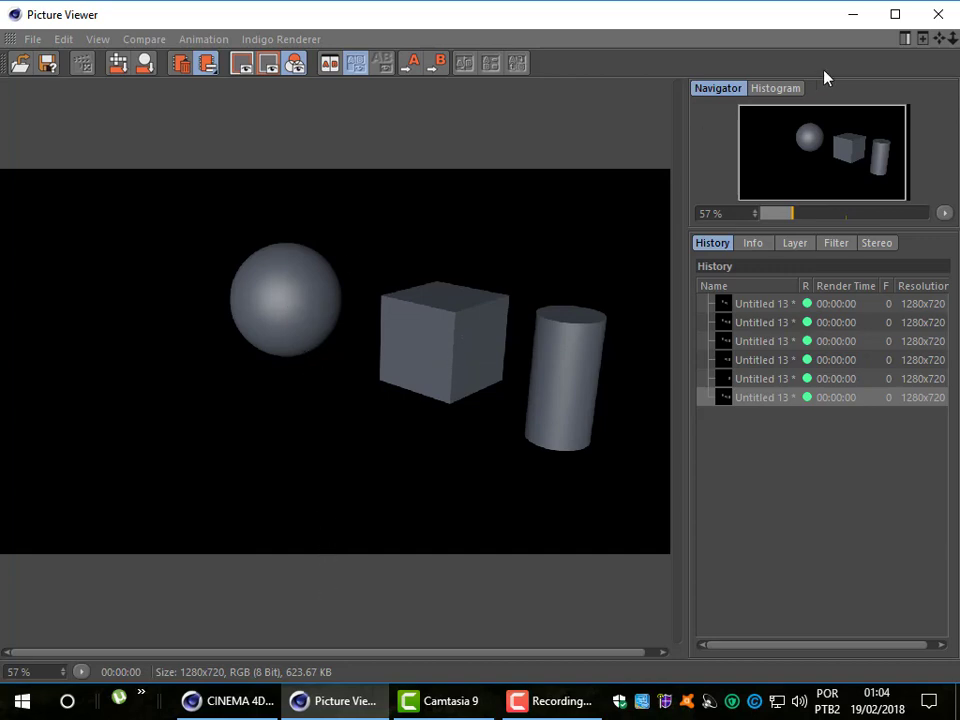
pyautogui.click(937, 17)
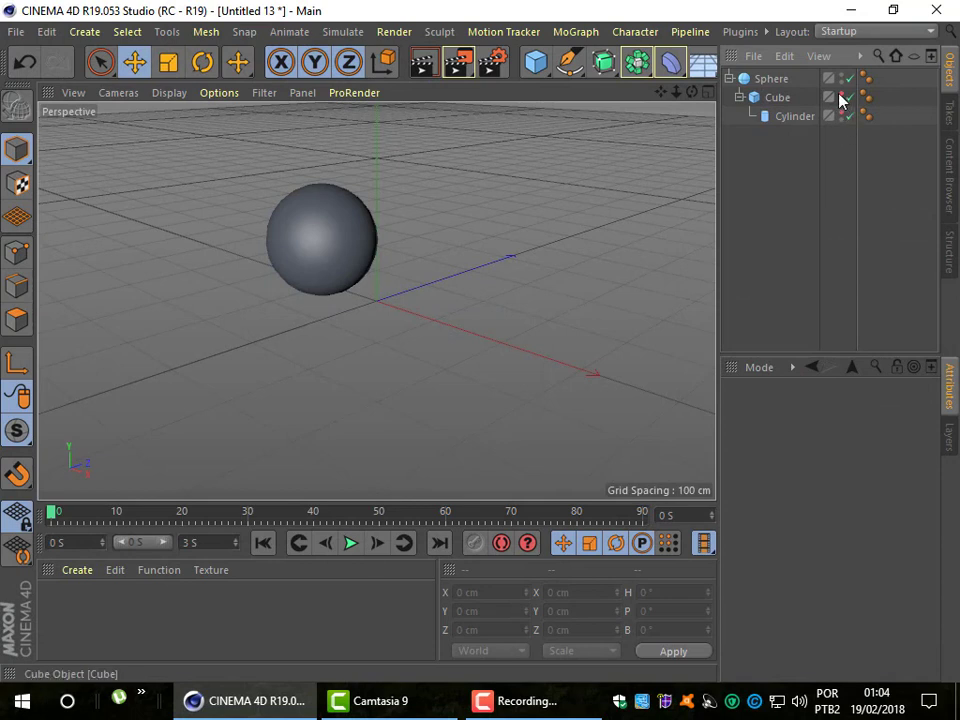
# Make the cube and cylinder visible in the viewport again and open the File menu.
pyautogui.click(841, 94)
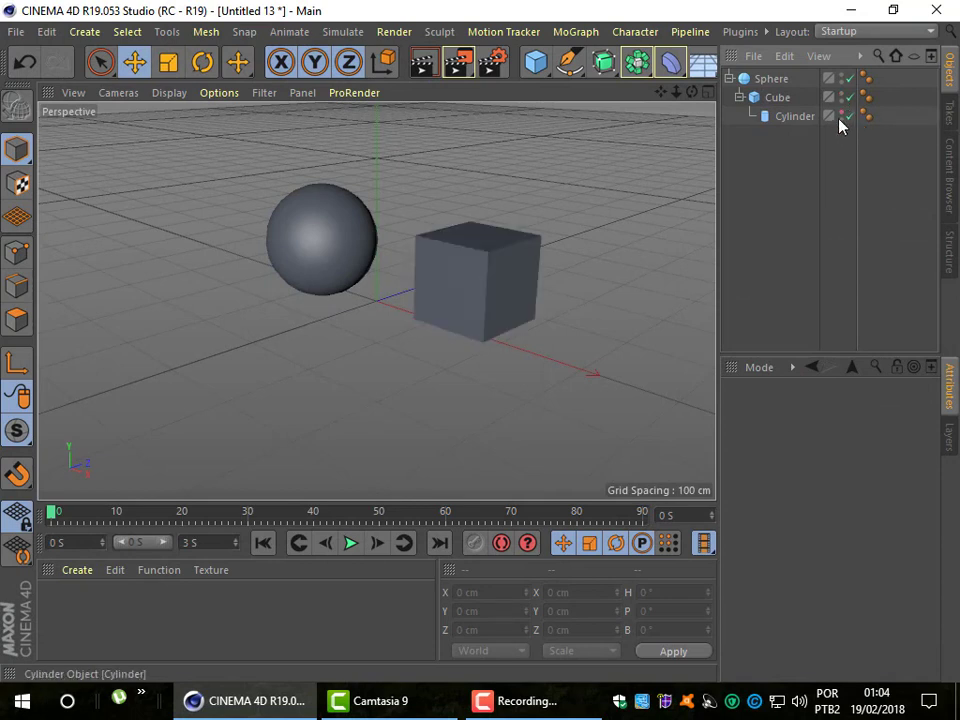
pyautogui.click(840, 113)
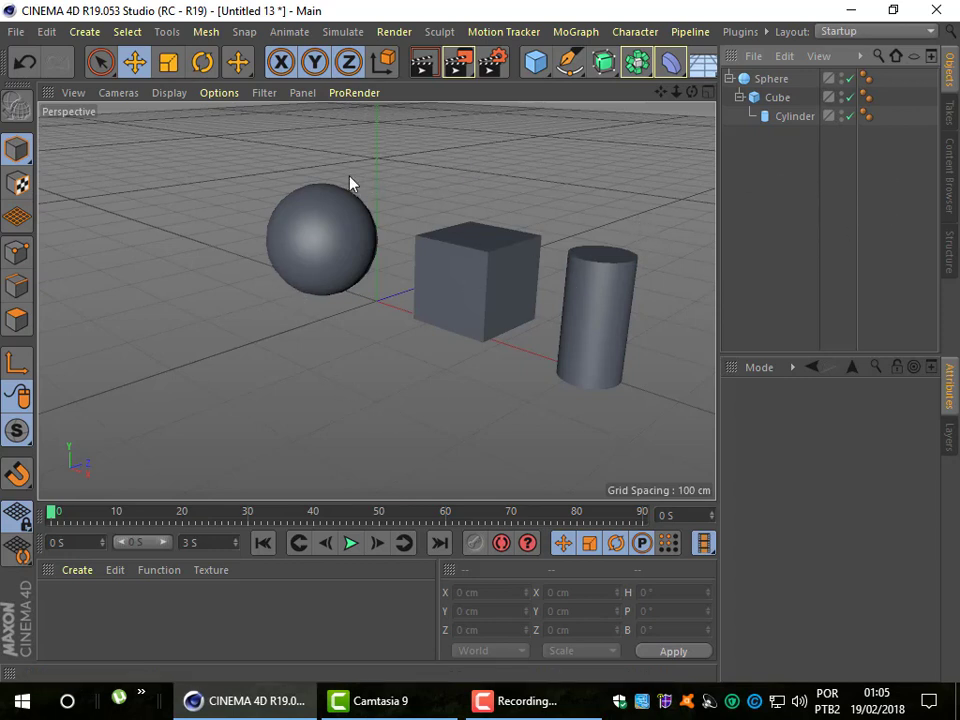
pyautogui.click(16, 31)
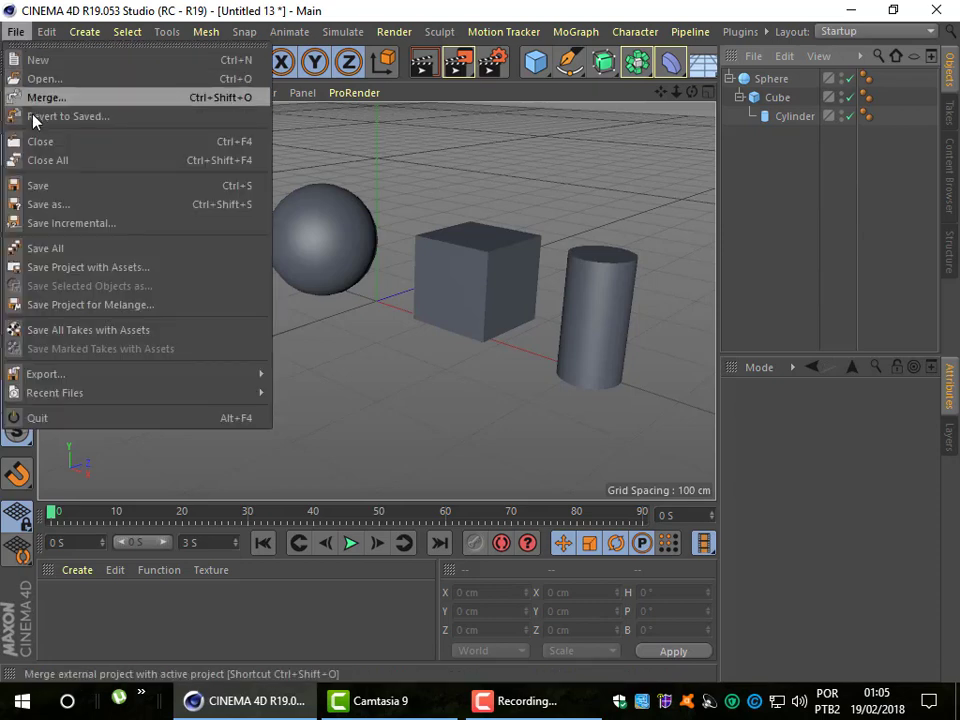
# Close all projects without saving, leaving an empty Untitled 14 project.
pyautogui.click(66, 163)
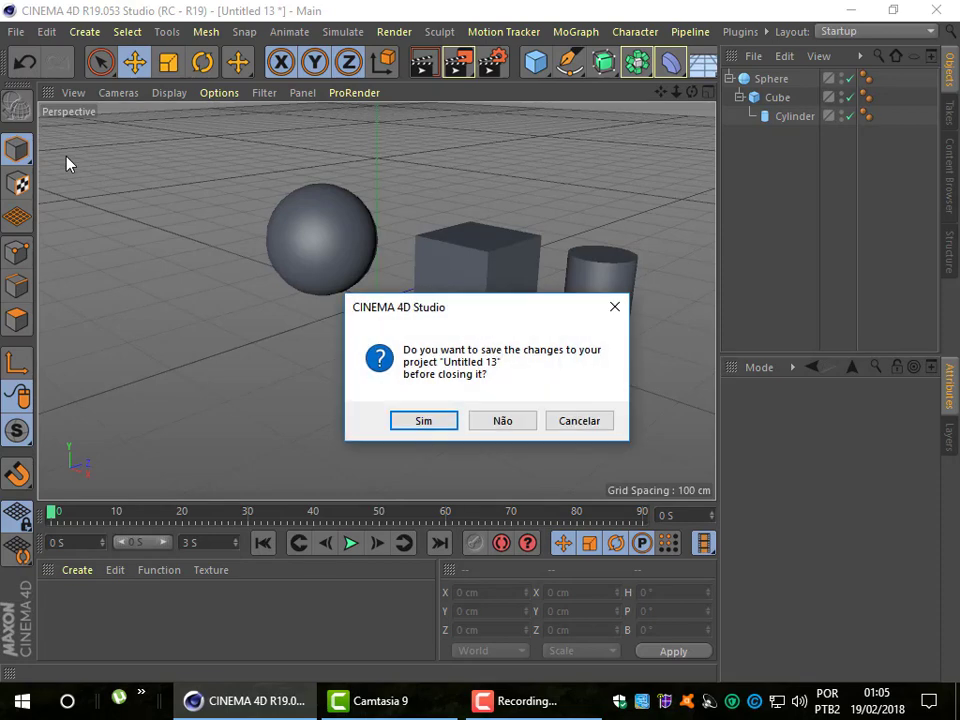
pyautogui.click(484, 428)
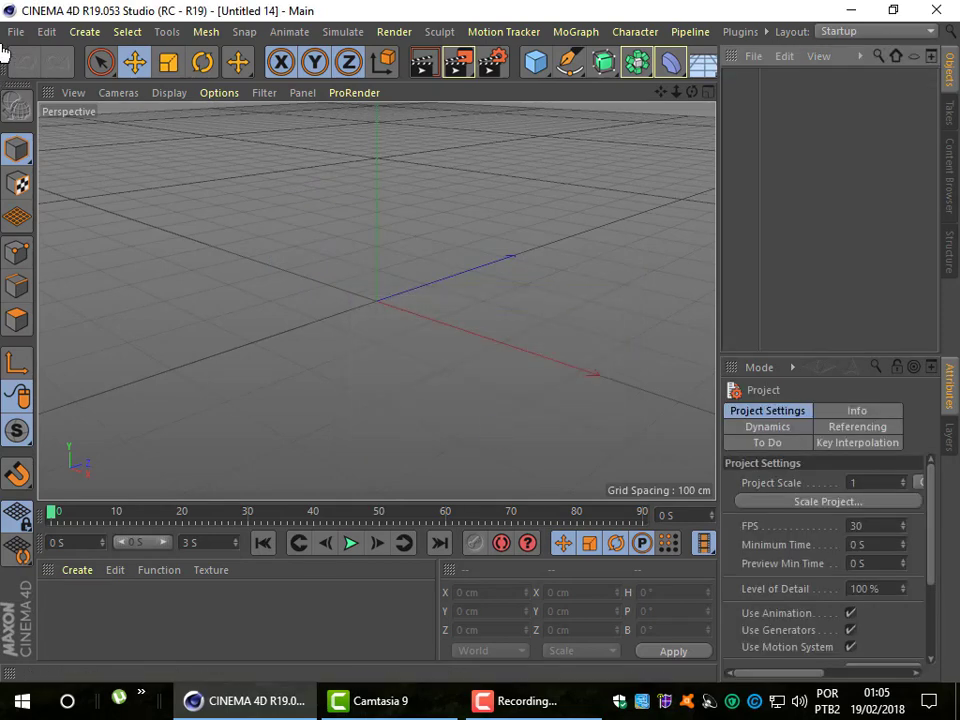
pyautogui.click(548, 79)
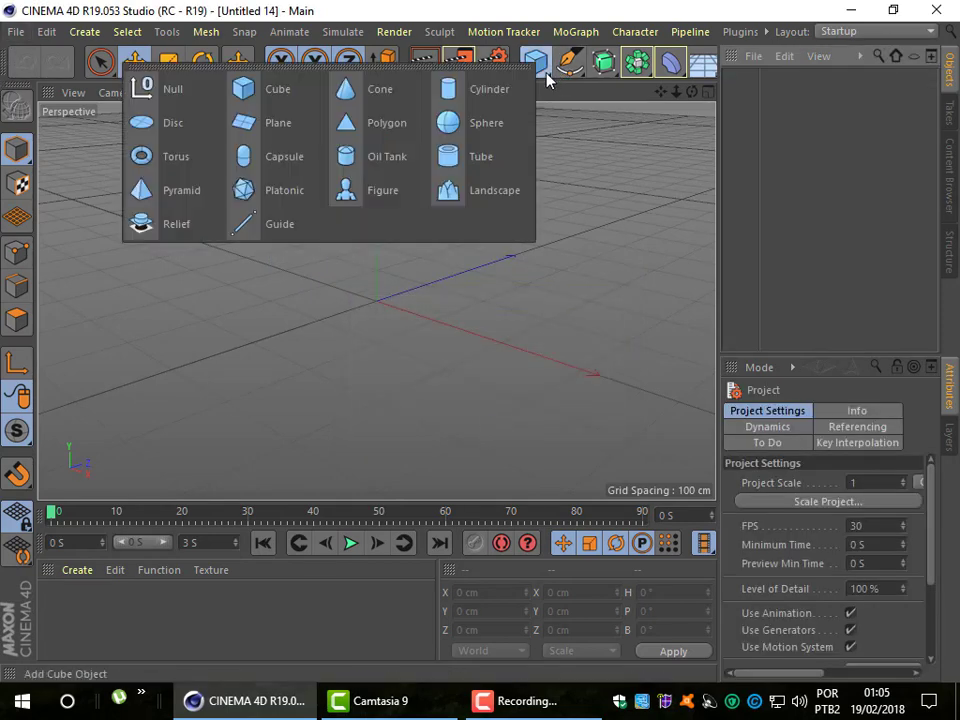
# Add a stock Figure object, zoom in on it and select it.
pyautogui.click(390, 199)
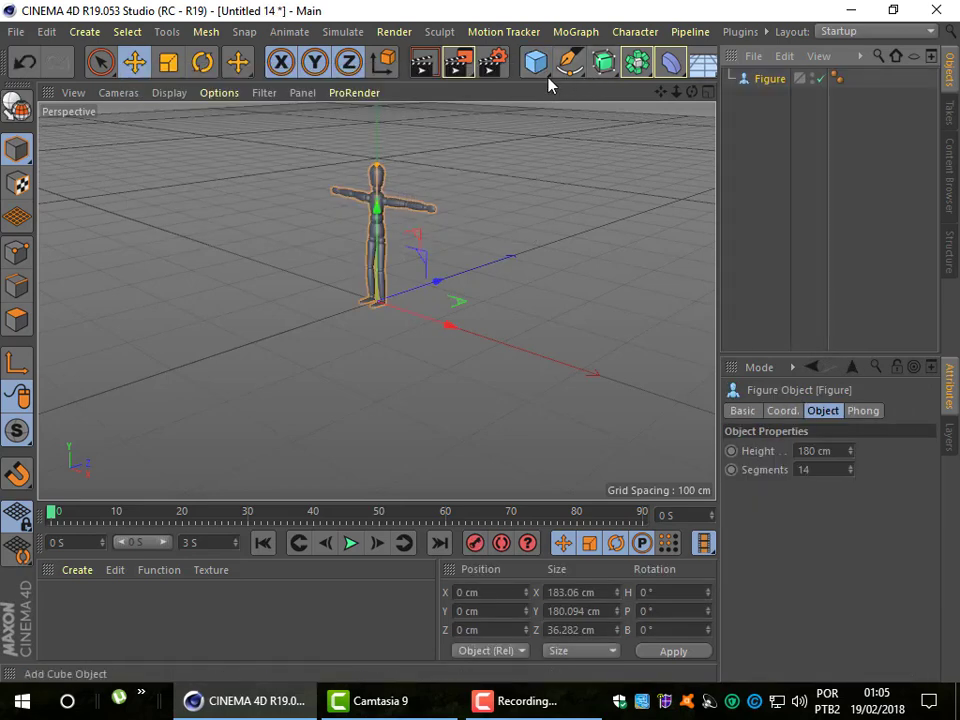
pyautogui.moveTo(676, 92)
pyautogui.mouseDown()
pyautogui.moveTo(668, 101)
pyautogui.moveTo(706, 95)
pyautogui.moveTo(668, 96)
pyautogui.mouseUp()
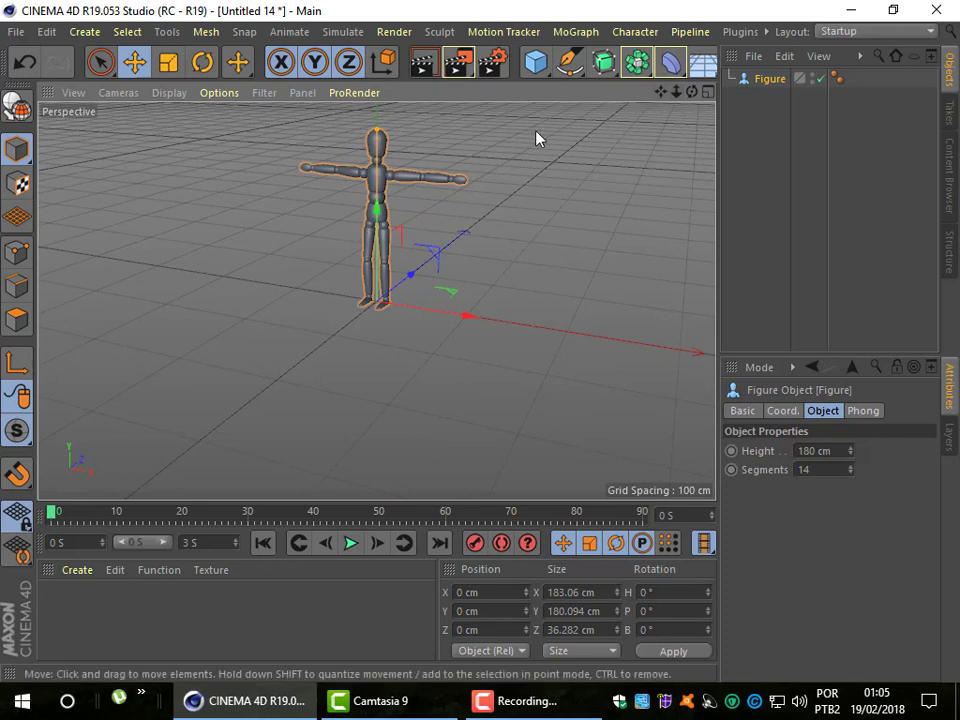
pyautogui.click(420, 193)
pyautogui.click(421, 177)
# Close all projects, discarding the Figure scene unsaved, leaving empty Untitled 15.
pyautogui.click(15, 31)
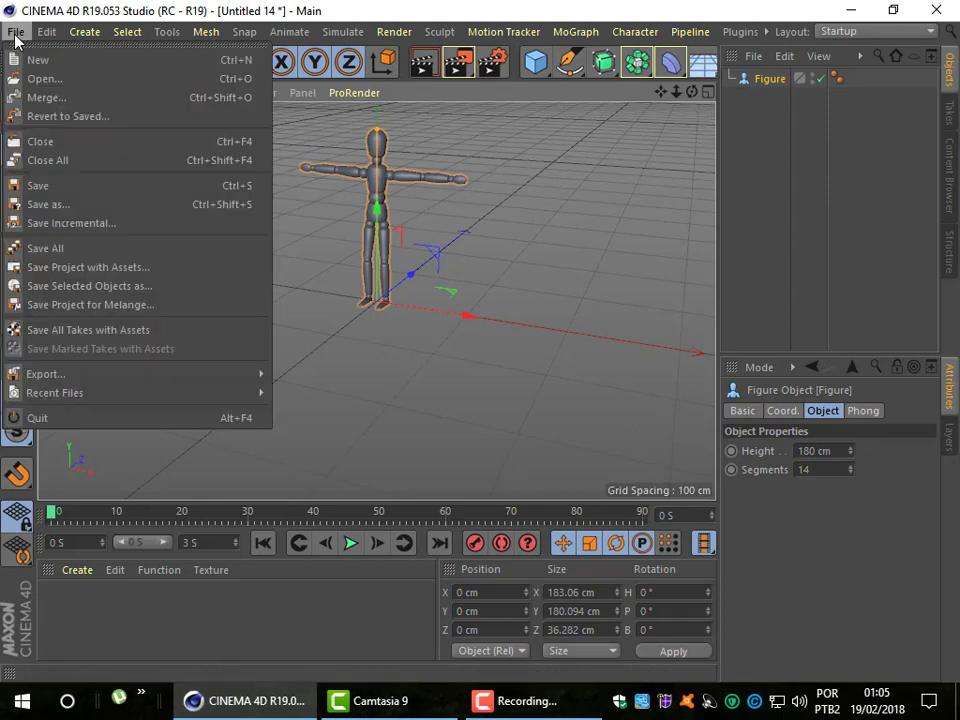
pyautogui.click(67, 170)
pyautogui.click(525, 422)
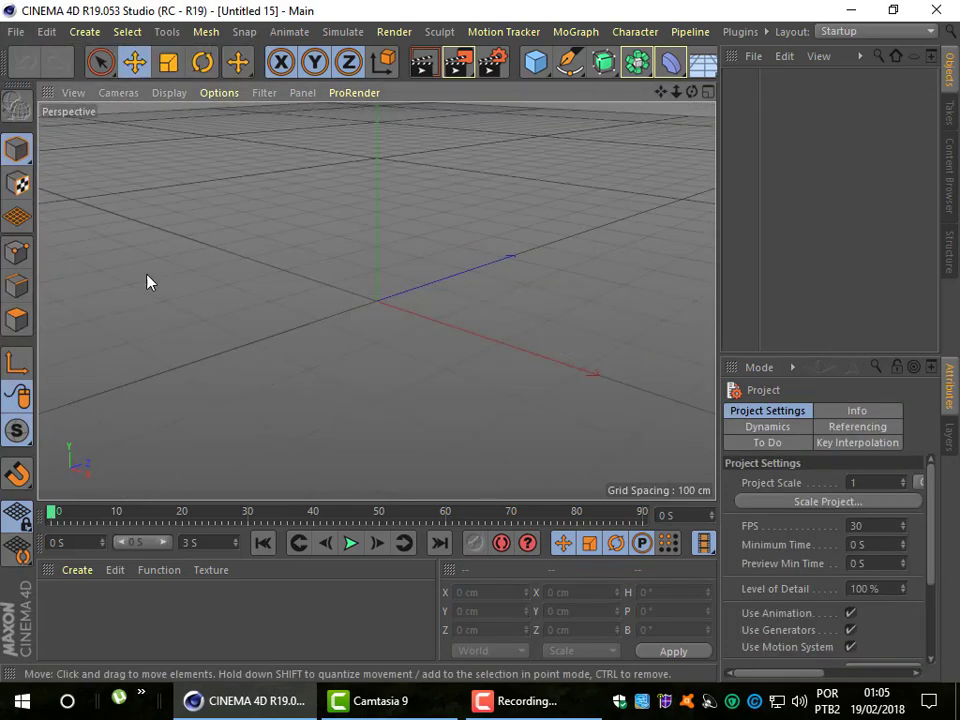
pyautogui.click(15, 31)
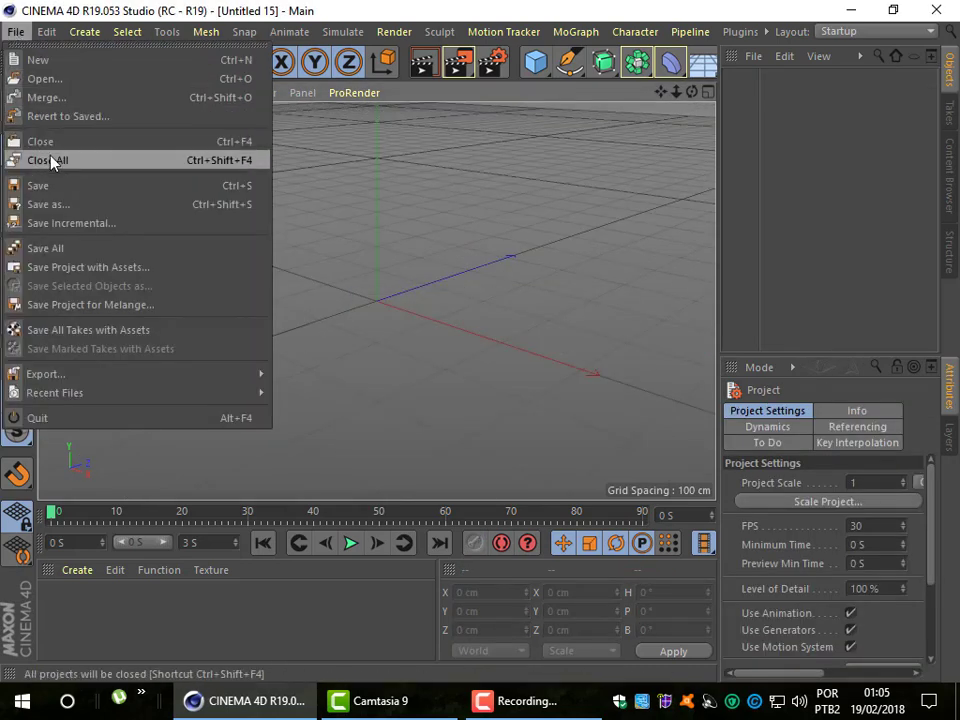
# Open the project file 'Tutorial inicial para video aula-cineversity.c4d'.
pyautogui.click(43, 78)
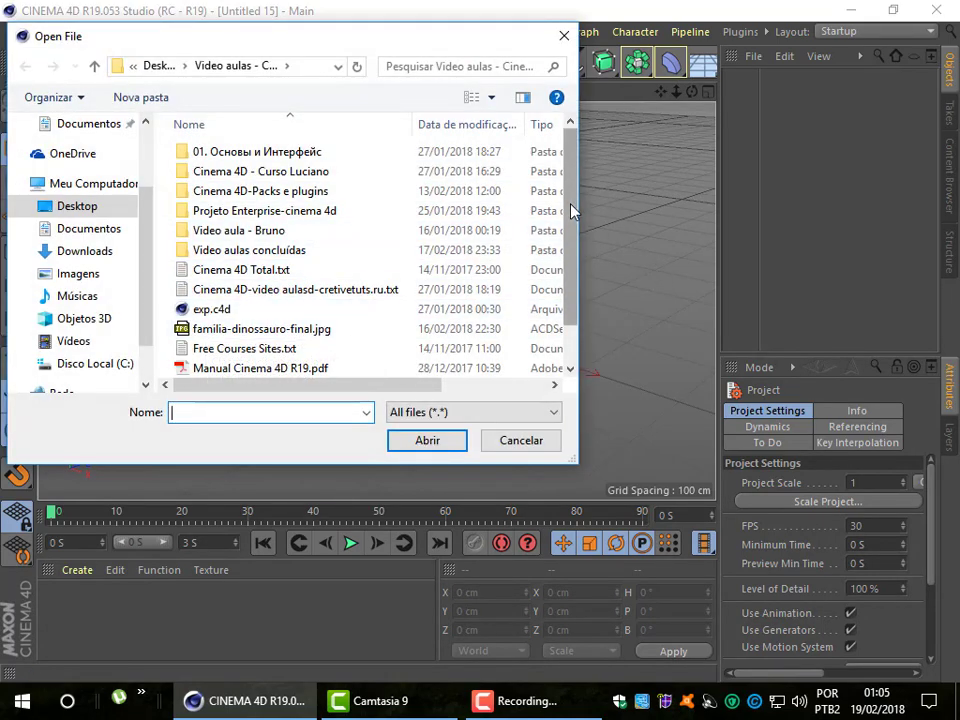
pyautogui.scroll(-1, 573, 210)
pyautogui.click(287, 348)
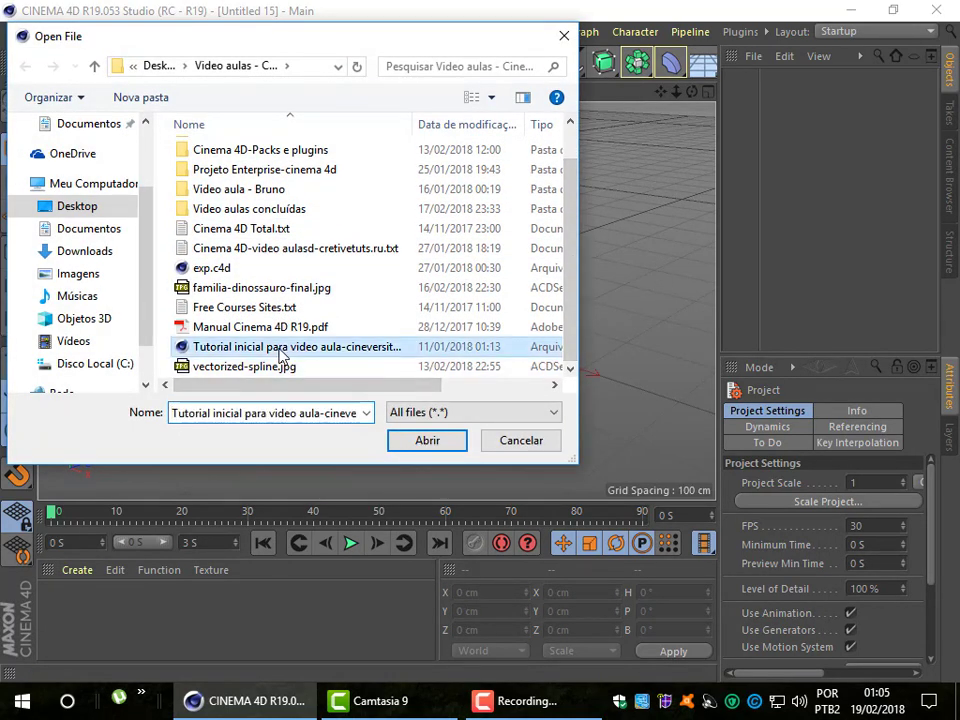
pyautogui.click(427, 441)
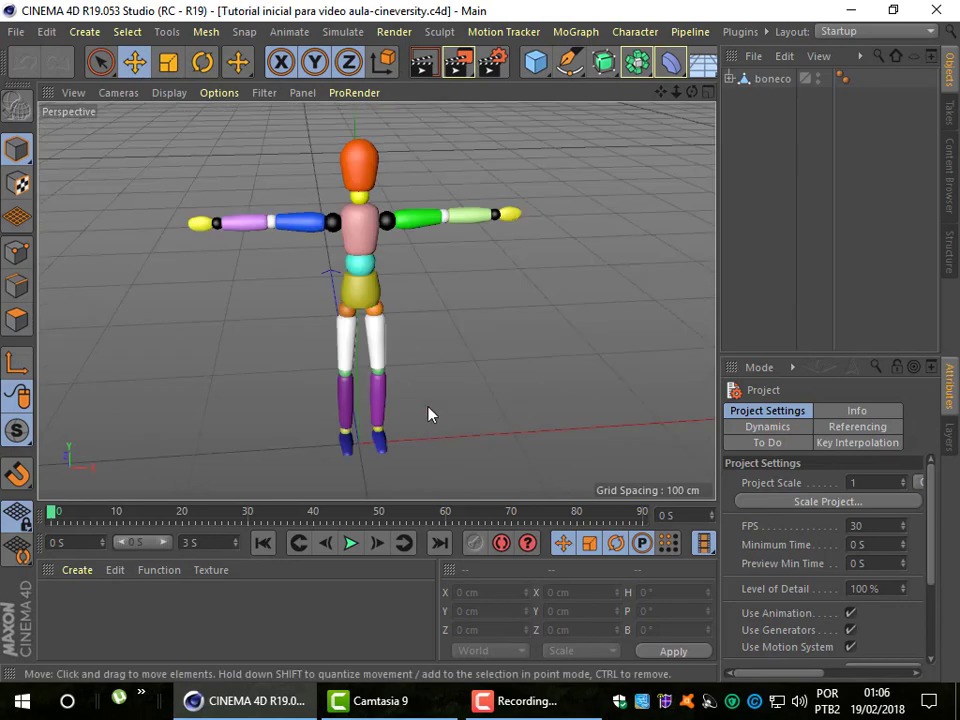
# Select the orange head, the blue and green upper arms and the yellow pelvis to inspect them.
pyautogui.click(370, 186)
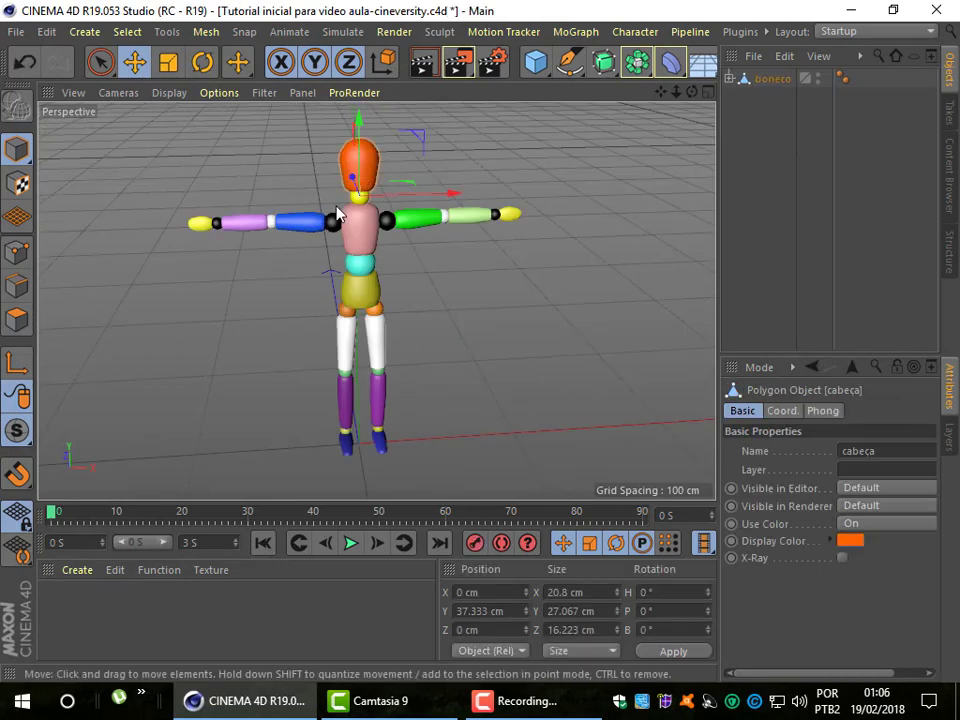
pyautogui.click(305, 224)
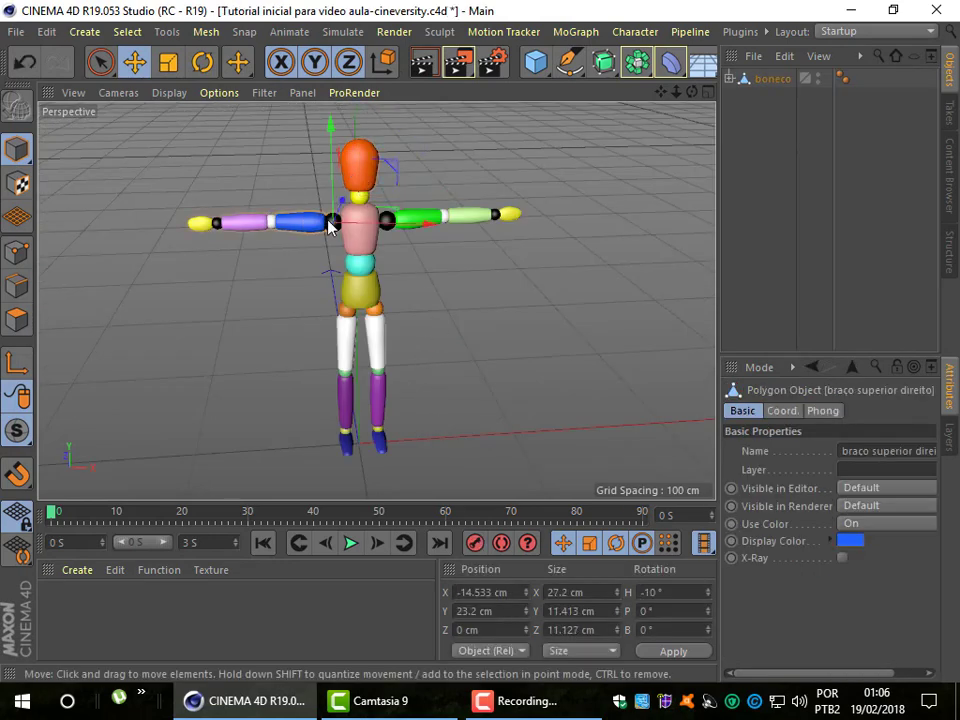
pyautogui.click(459, 227)
pyautogui.click(354, 287)
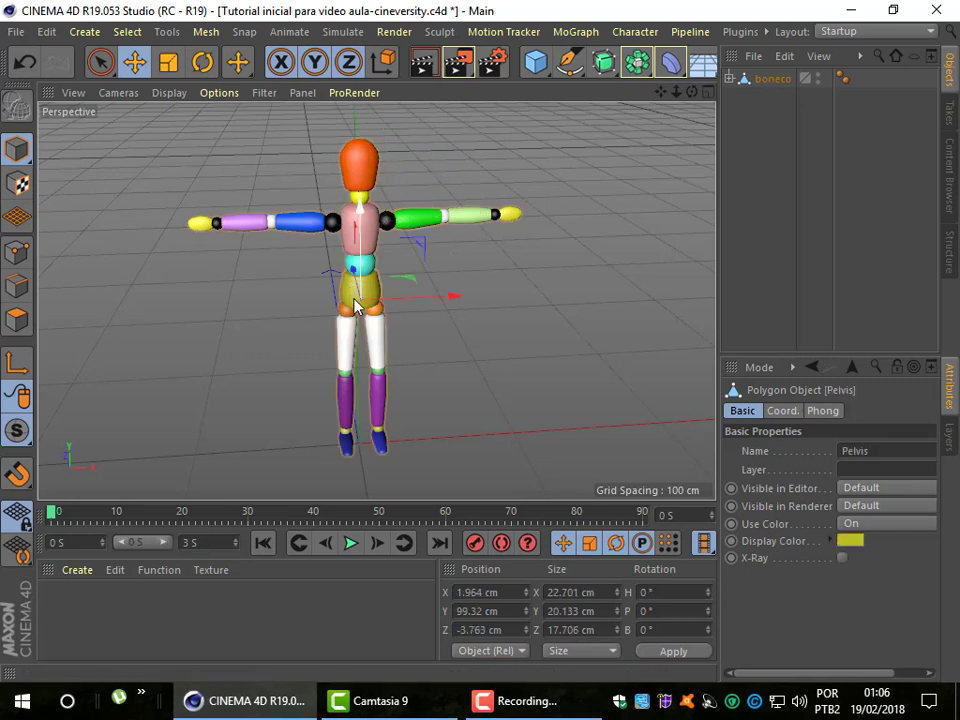
# Nudge the coxa direita thigh along X, then shift the whole boneco to X -4.841 cm.
pyautogui.click(372, 360)
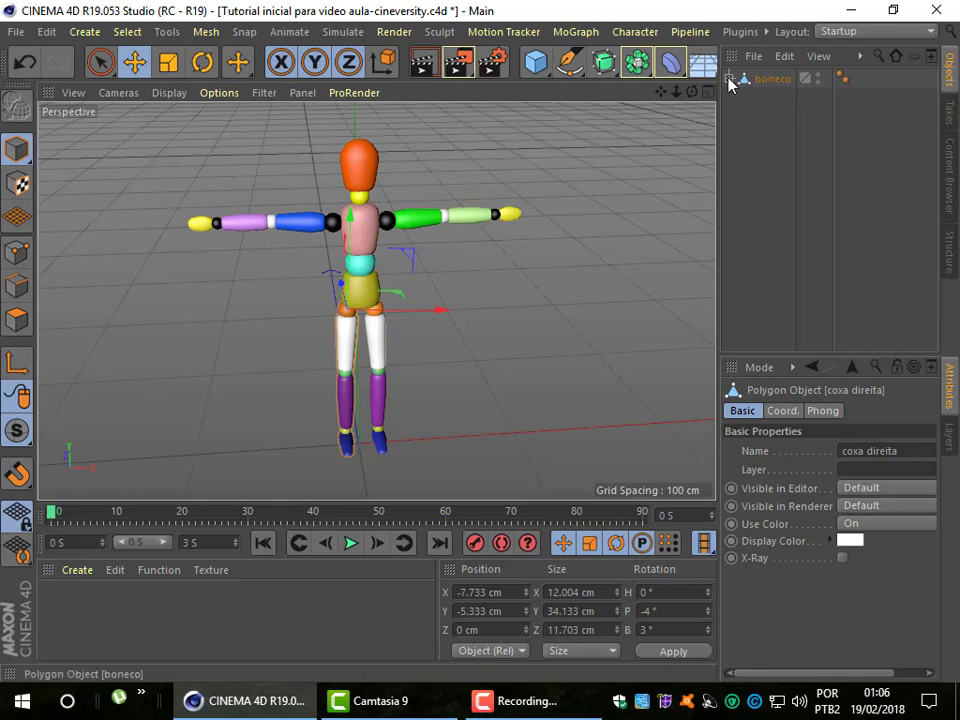
pyautogui.moveTo(440, 318); pyautogui.dragTo(443, 317)
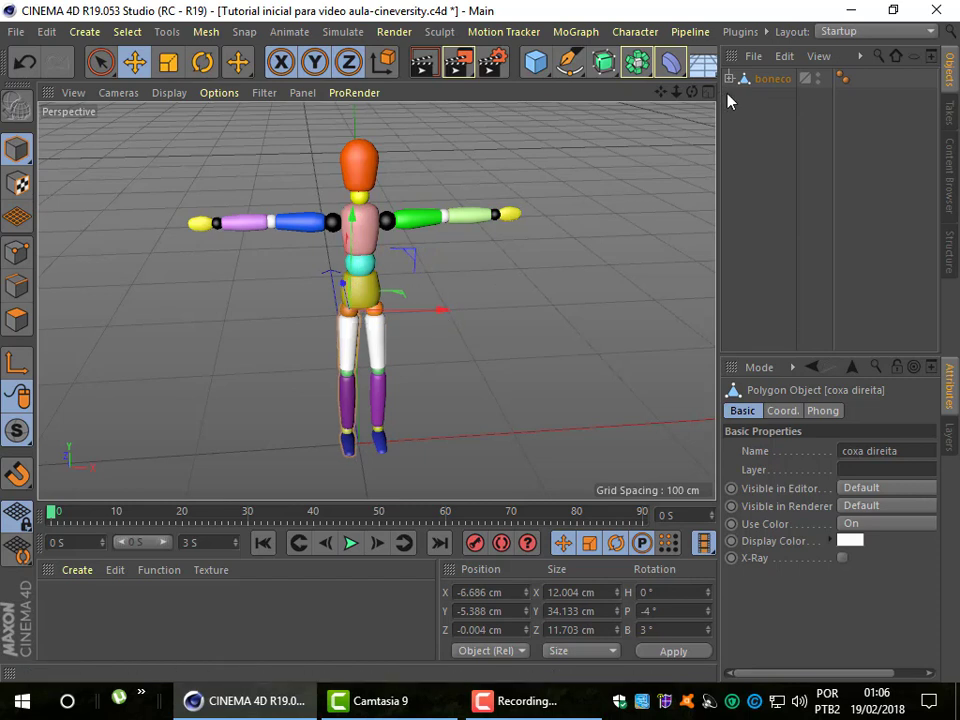
pyautogui.click(772, 78)
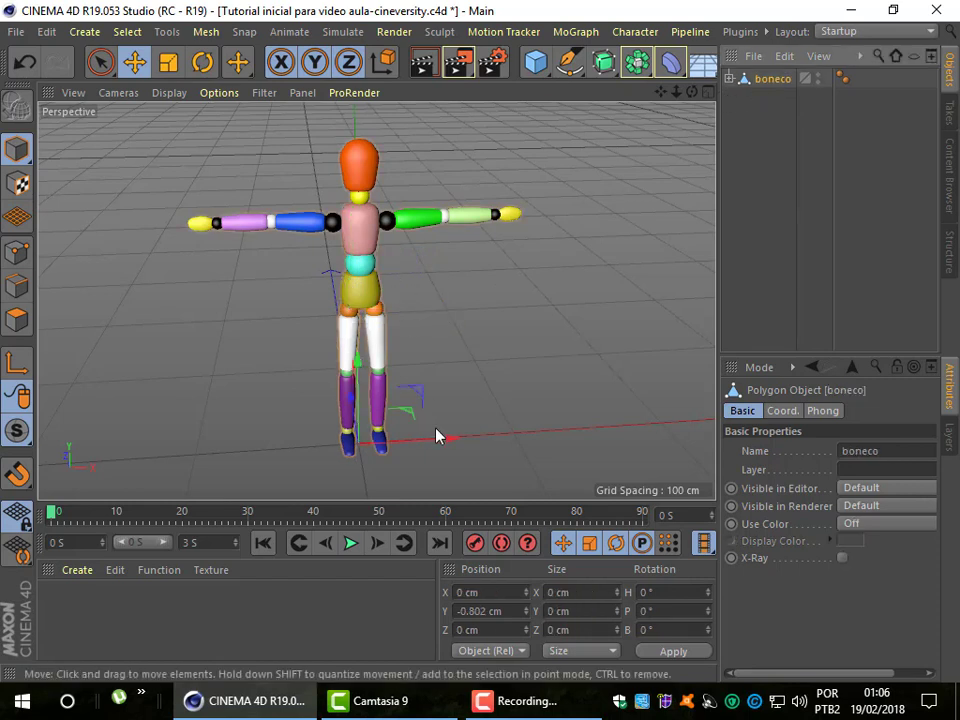
pyautogui.moveTo(450, 438); pyautogui.dragTo(444, 486)
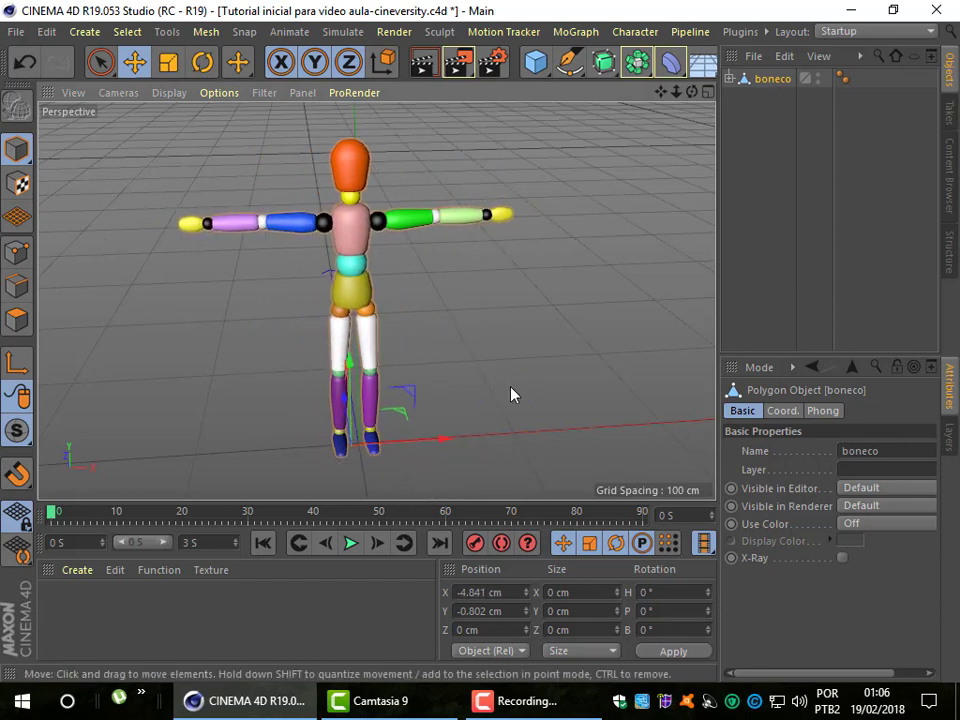
pyautogui.click(729, 79)
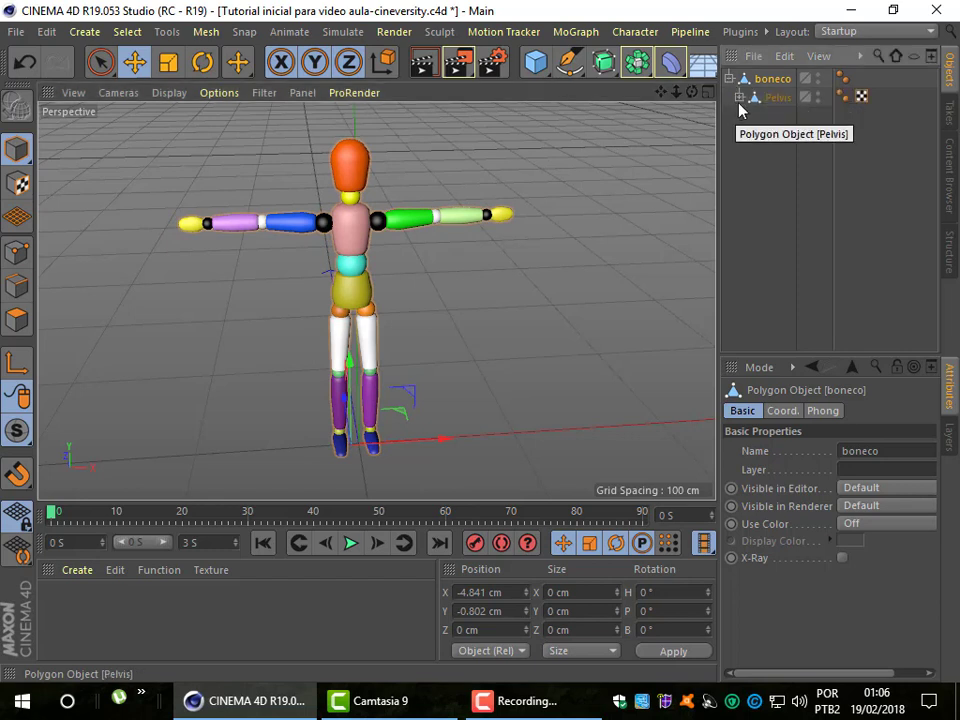
pyautogui.click(739, 97)
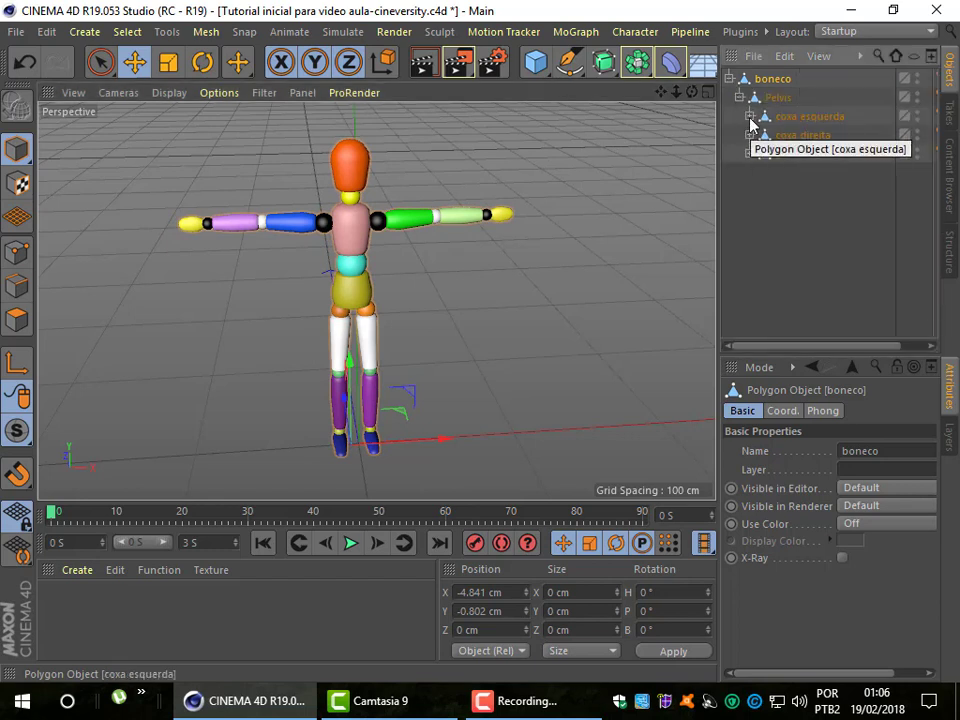
pyautogui.click(750, 116)
pyautogui.click(760, 135)
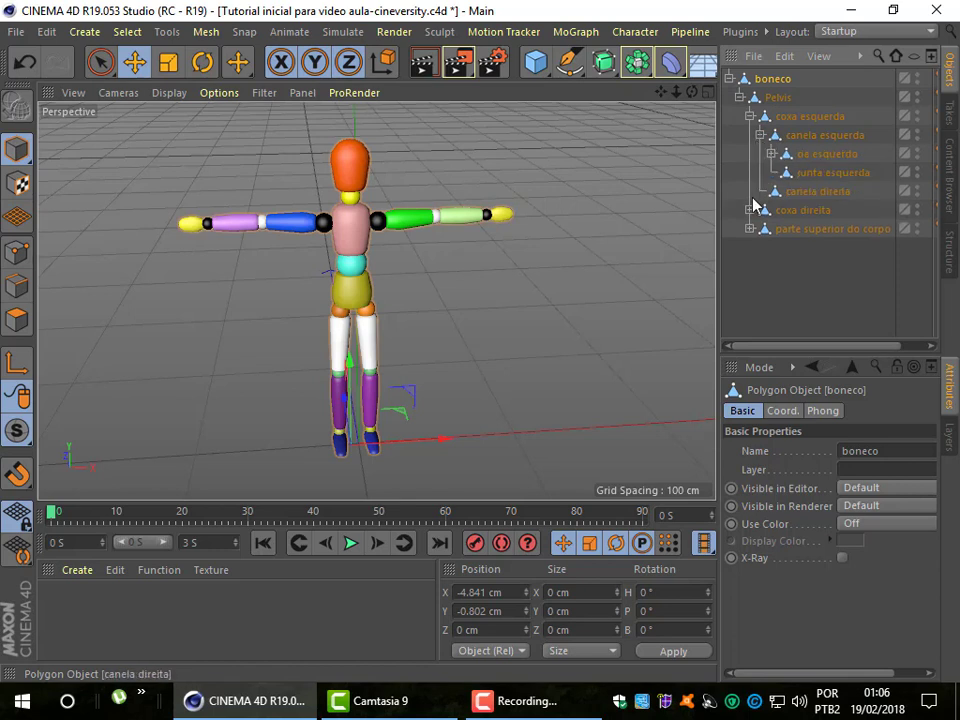
pyautogui.click(750, 210)
pyautogui.click(750, 266)
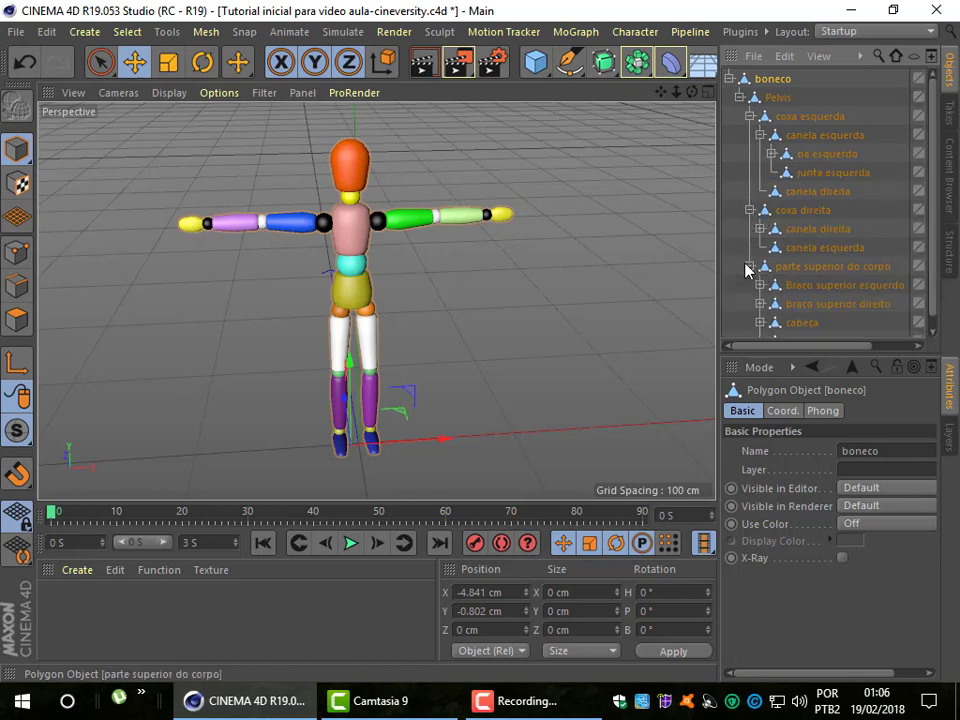
pyautogui.click(772, 154)
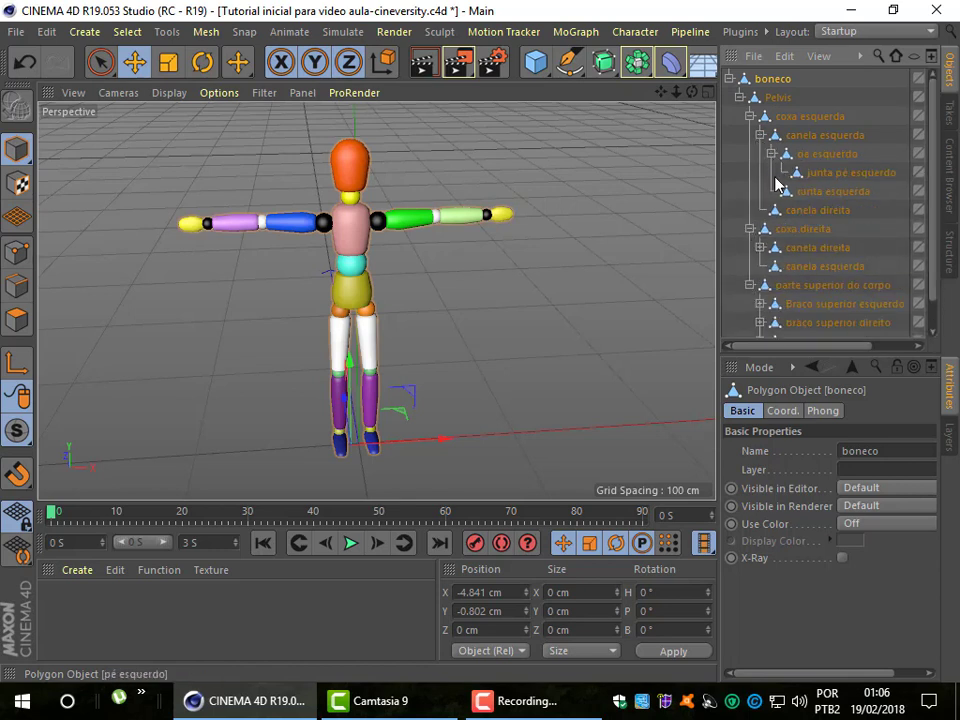
pyautogui.click(760, 247)
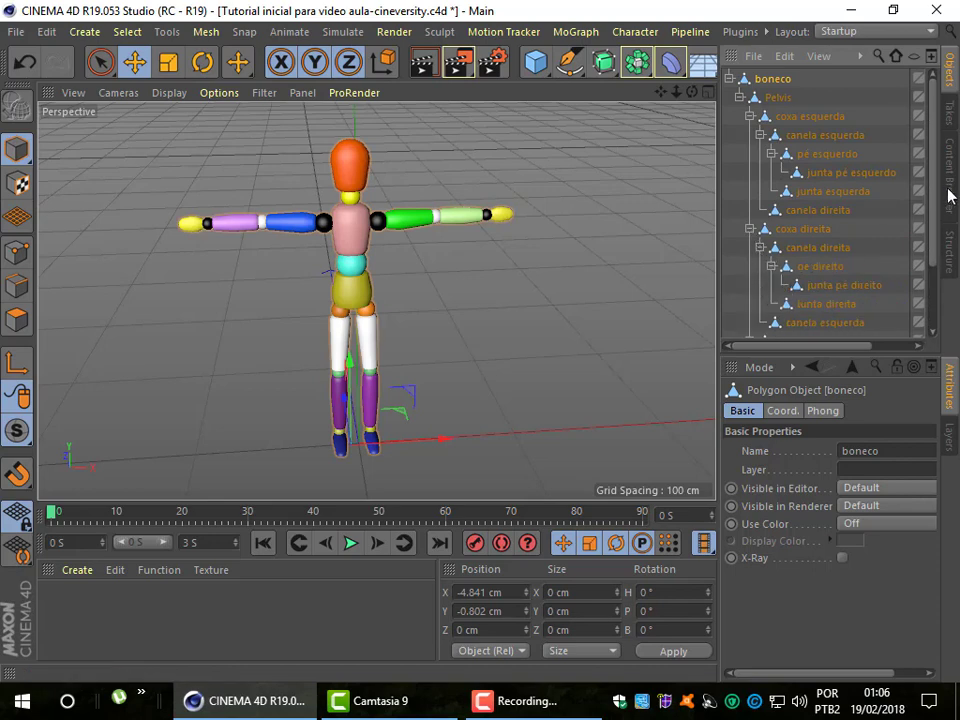
pyautogui.click(779, 97)
pyautogui.click(788, 117)
pyautogui.click(805, 136)
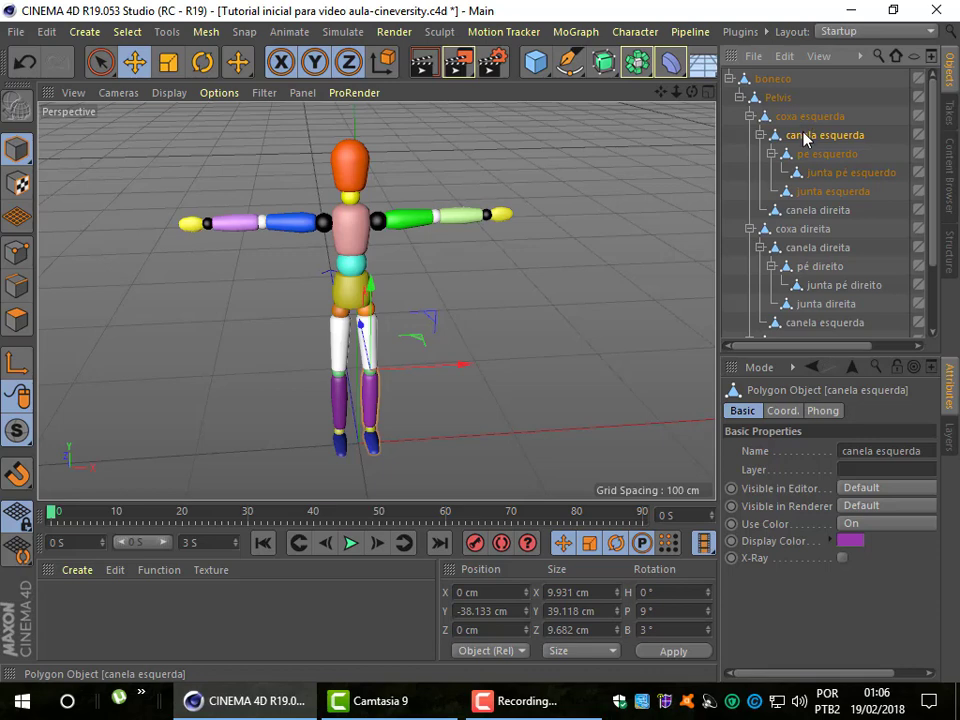
pyautogui.click(803, 118)
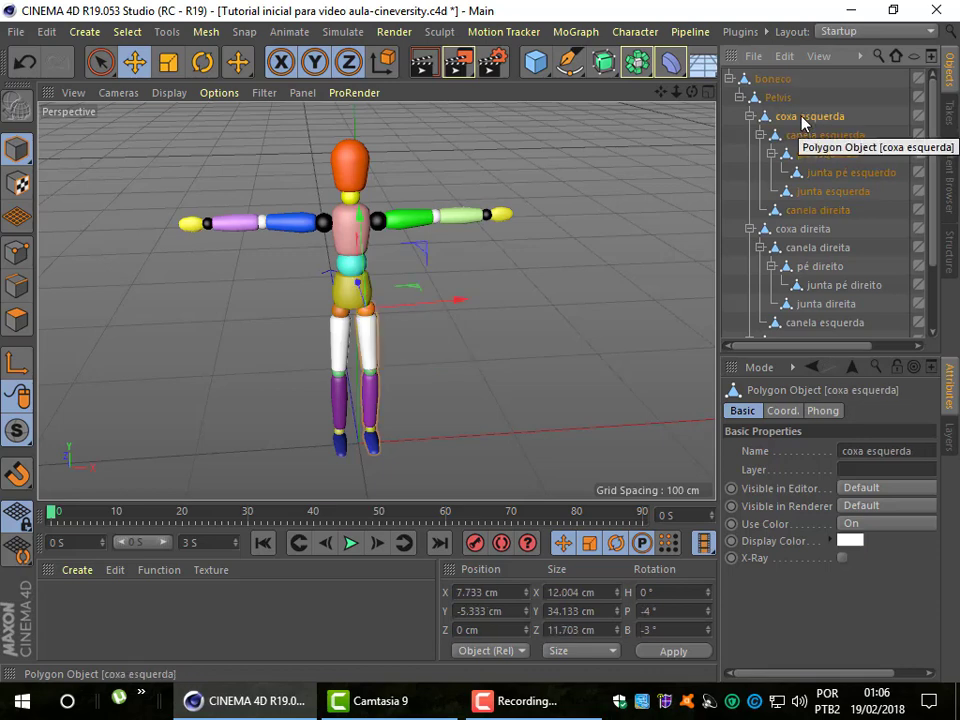
pyautogui.click(778, 98)
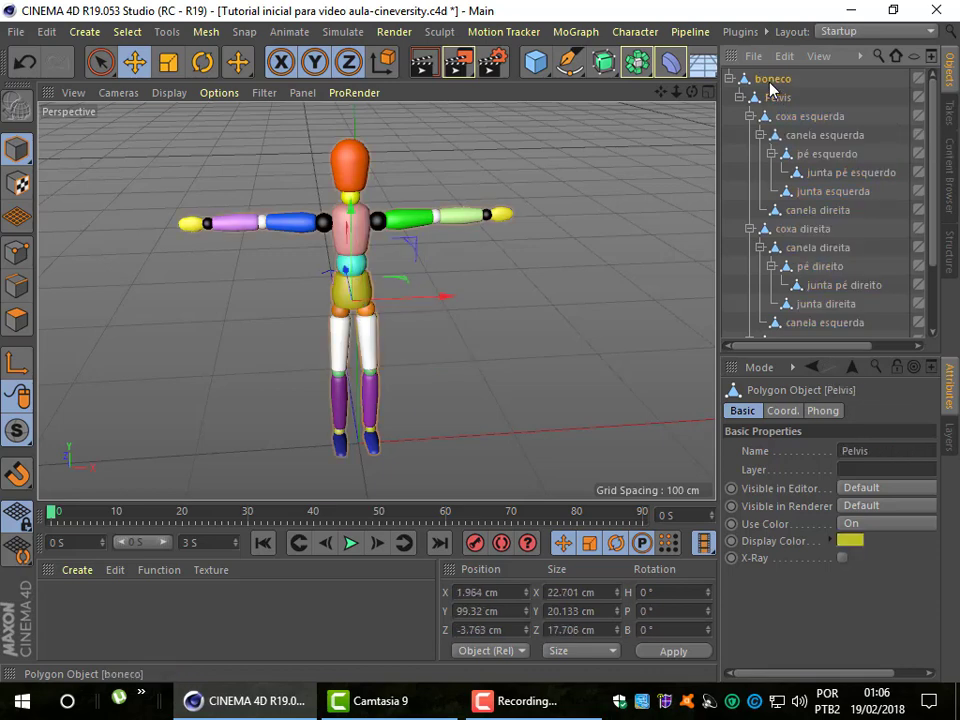
pyautogui.click(770, 80)
pyautogui.click(816, 210)
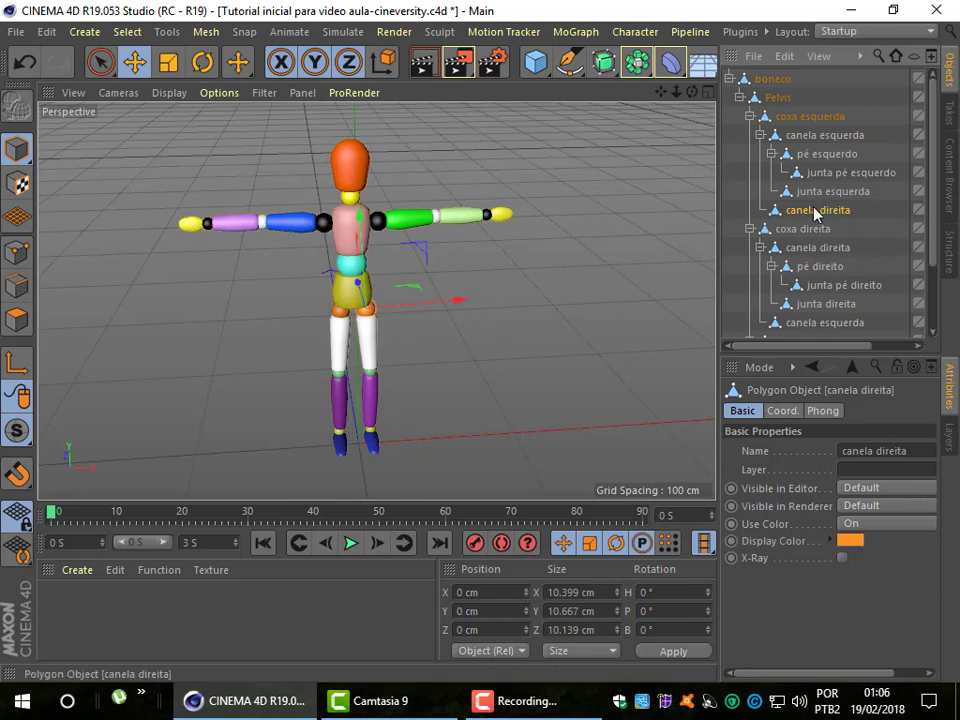
pyautogui.moveTo(455, 345); pyautogui.dragTo(457, 302)
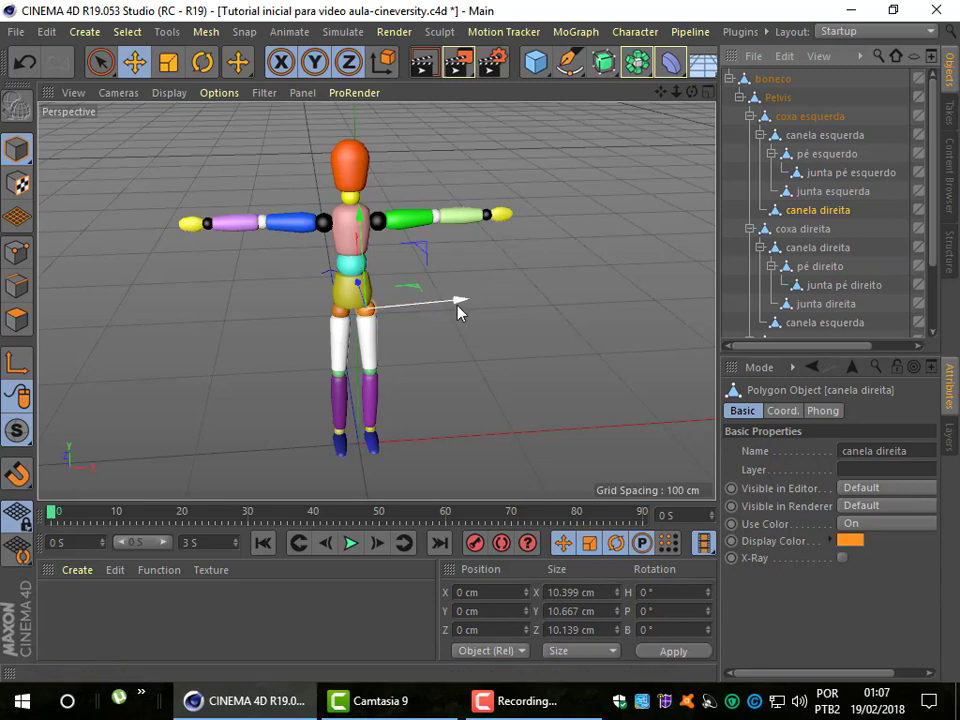
pyautogui.moveTo(460, 311)
pyautogui.mouseDown()
pyautogui.moveTo(505, 322)
pyautogui.moveTo(480, 328)
pyautogui.moveTo(598, 306)
pyautogui.moveTo(459, 342)
pyautogui.mouseUp()
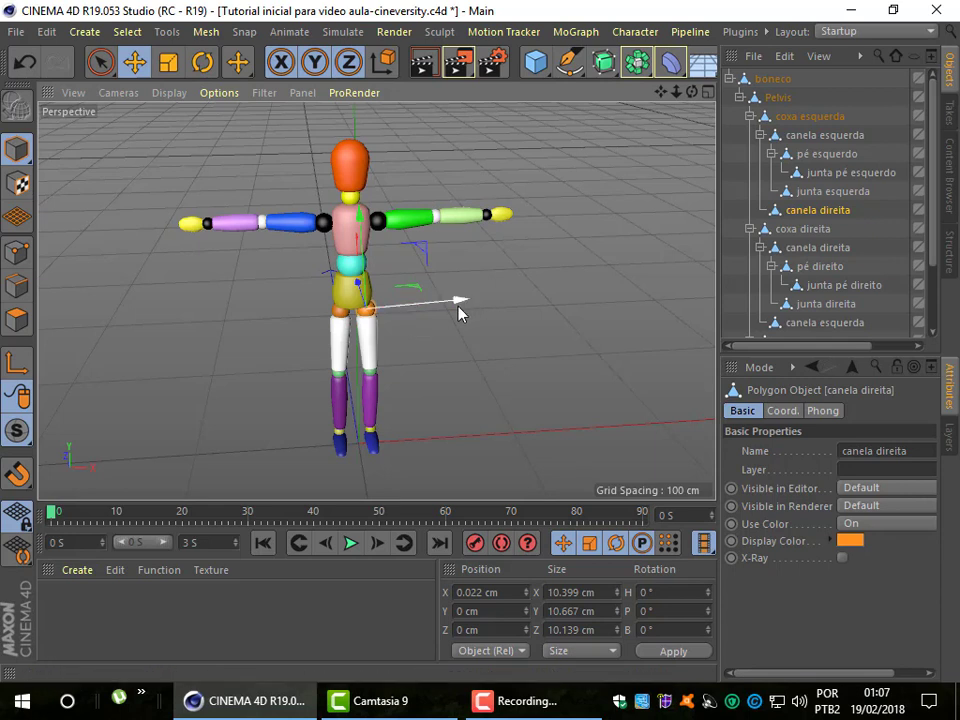
pyautogui.click(19, 65)
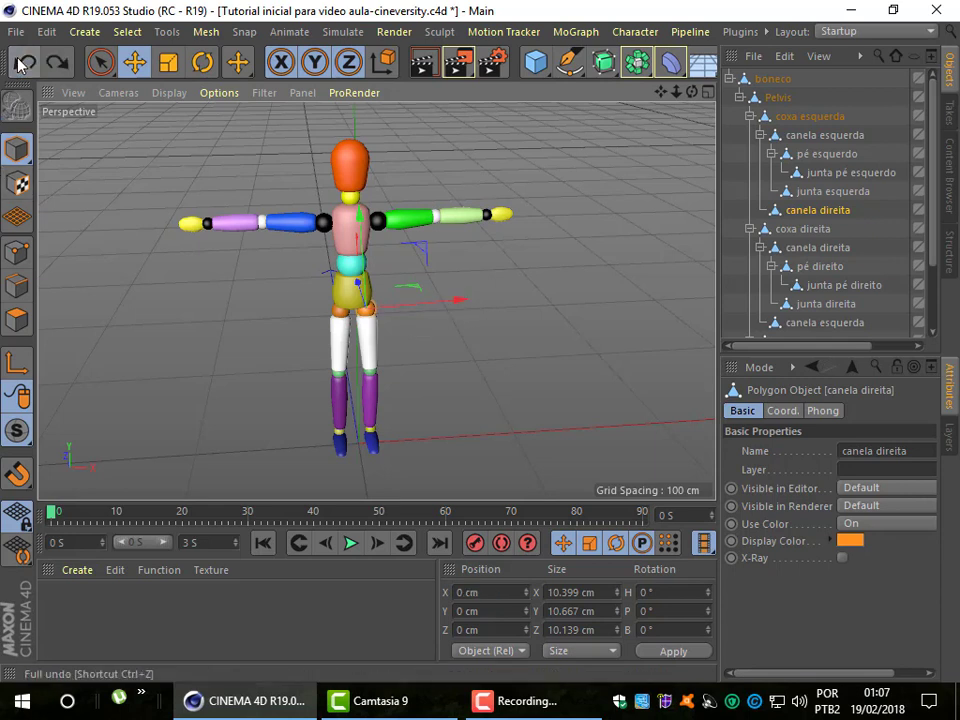
# Slide the junta esquerda knee joint and the pé esquerdo foot slightly along X.
pyautogui.click(813, 193)
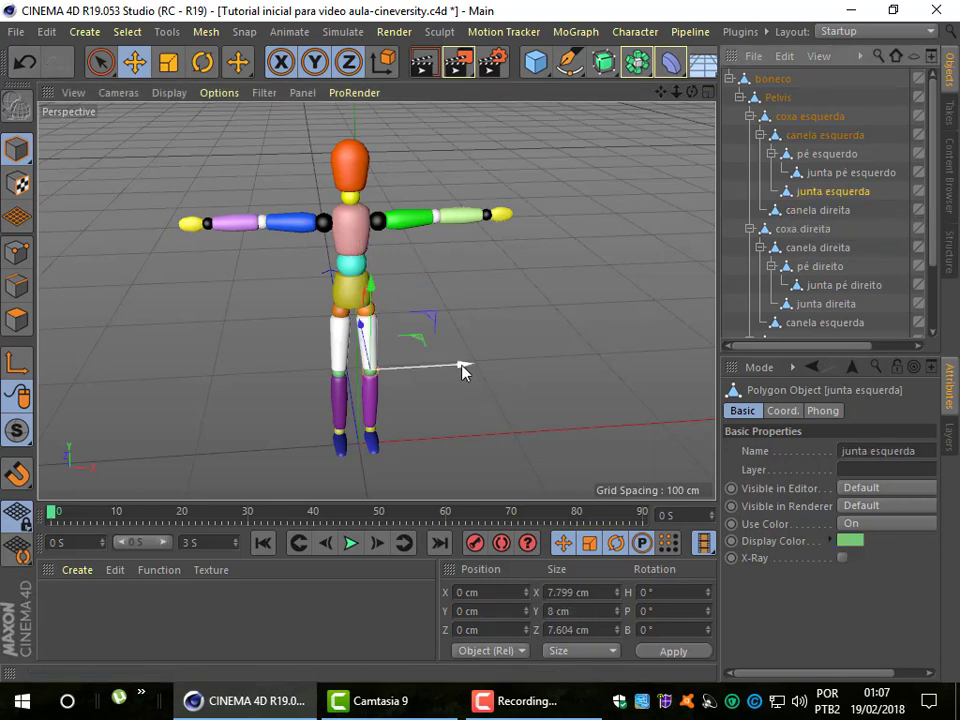
pyautogui.moveTo(463, 367)
pyautogui.mouseDown()
pyautogui.moveTo(492, 368)
pyautogui.moveTo(465, 373)
pyautogui.mouseUp()
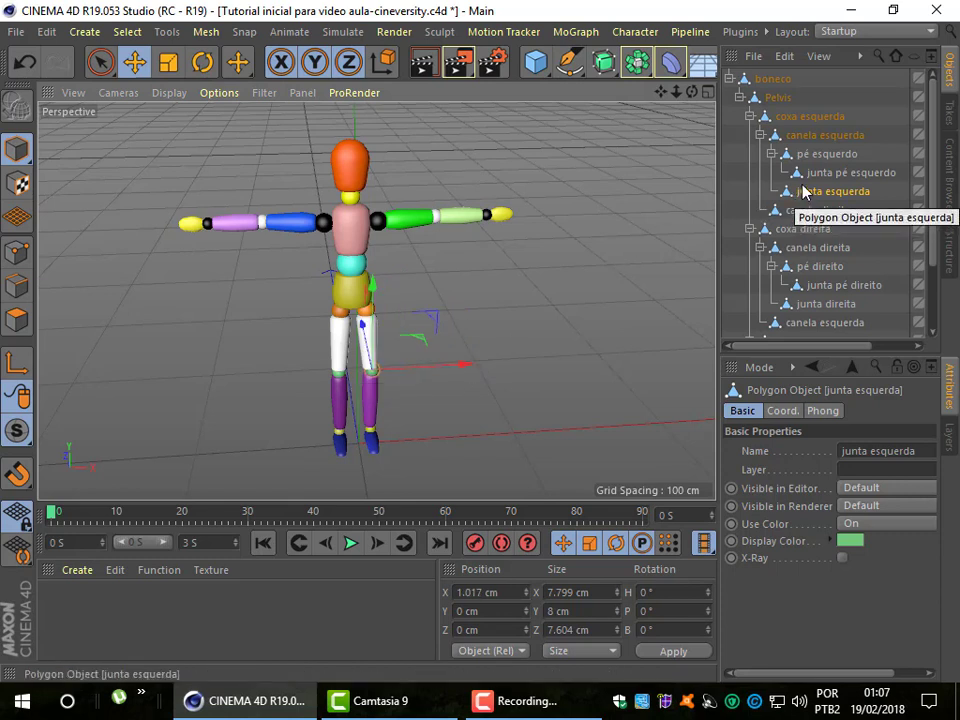
pyautogui.click(833, 172)
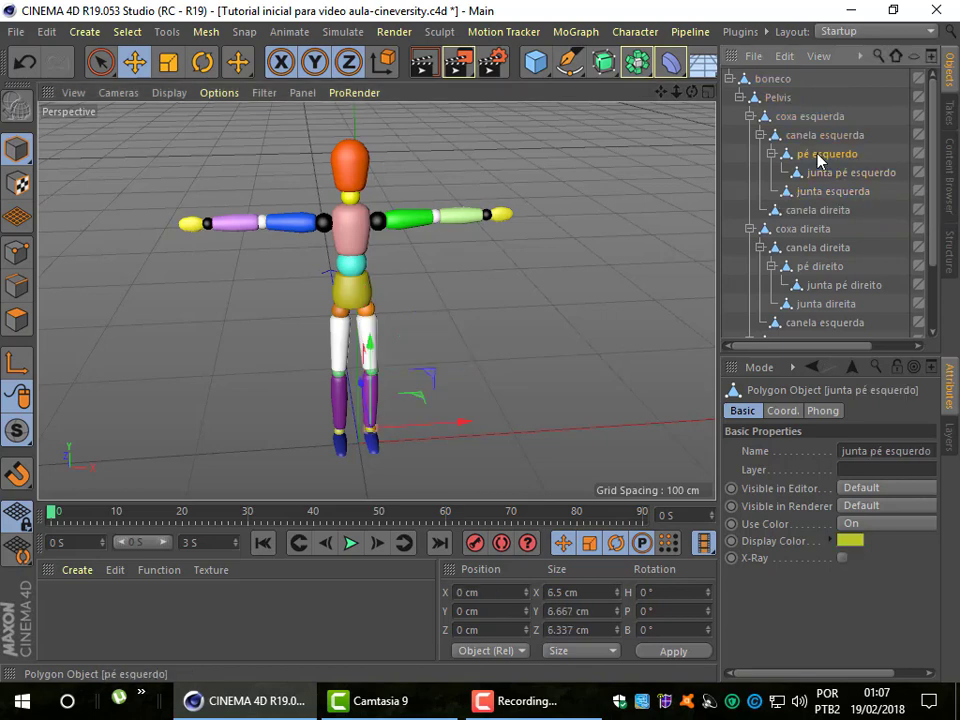
pyautogui.click(816, 155)
pyautogui.moveTo(461, 432); pyautogui.dragTo(466, 430)
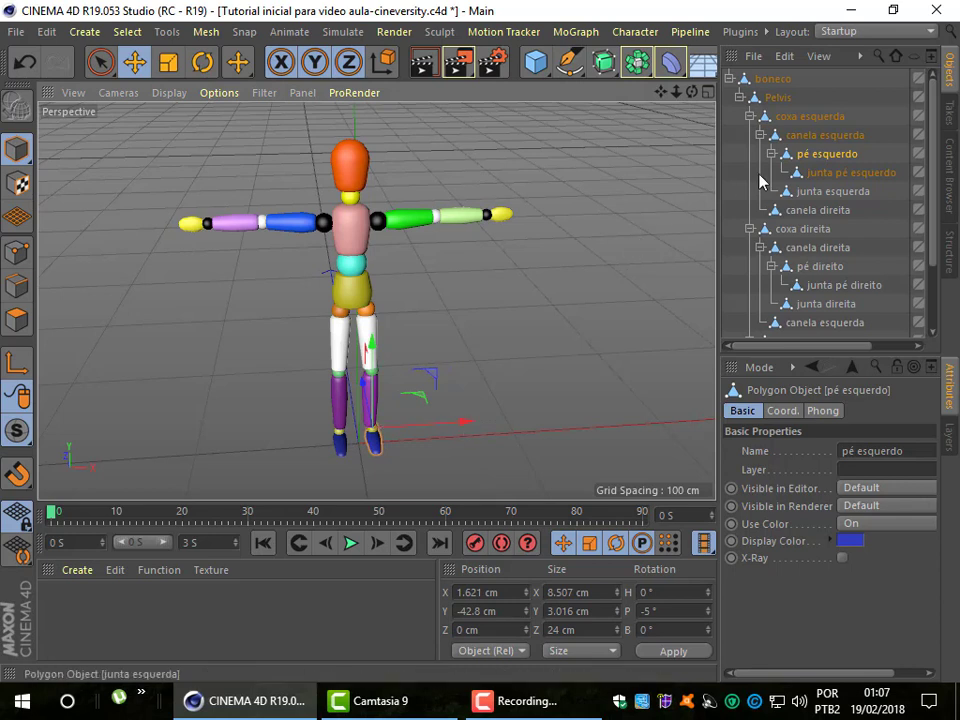
# Move the coxa esquerda leg out sideways and back, settling it at X 8.22 cm.
pyautogui.click(795, 134)
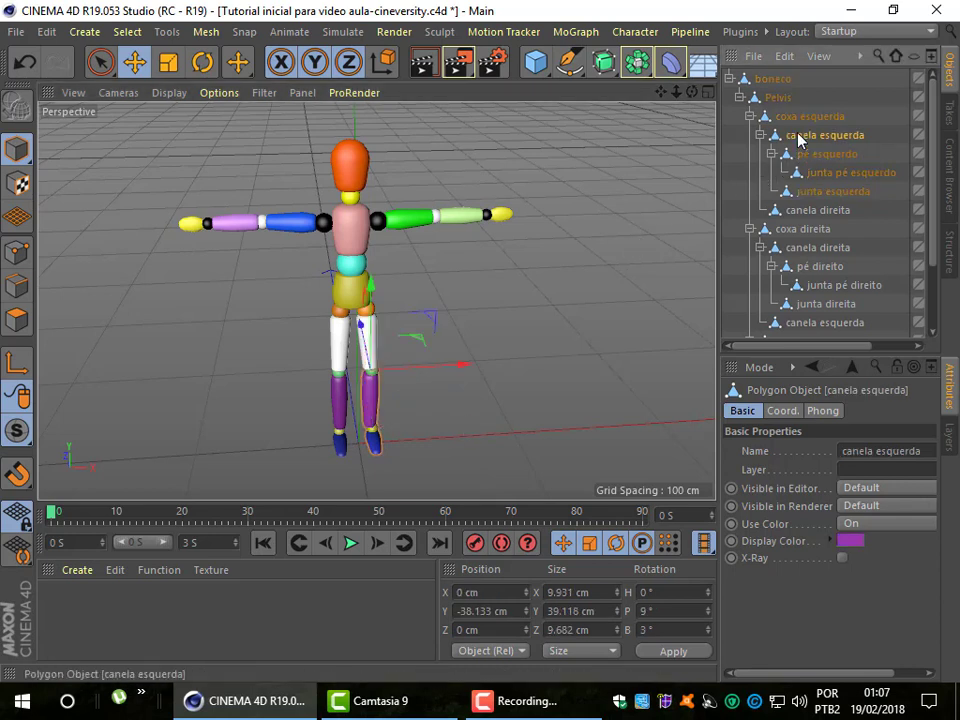
pyautogui.click(796, 118)
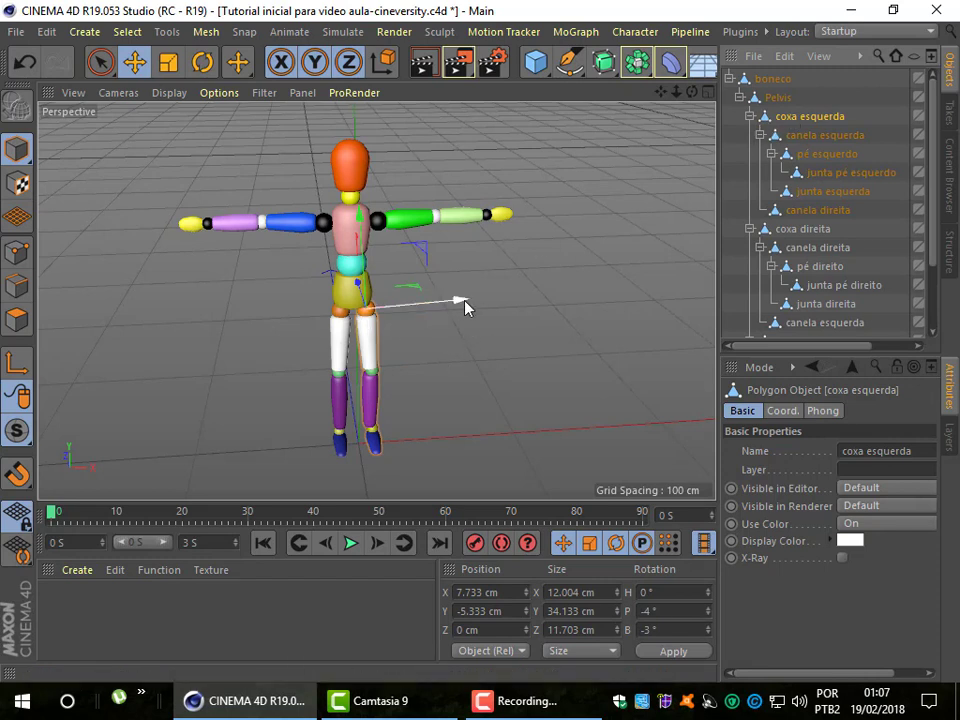
pyautogui.moveTo(468, 300)
pyautogui.mouseDown()
pyautogui.moveTo(501, 312)
pyautogui.moveTo(464, 326)
pyautogui.moveTo(523, 309)
pyautogui.moveTo(496, 318)
pyautogui.mouseUp()
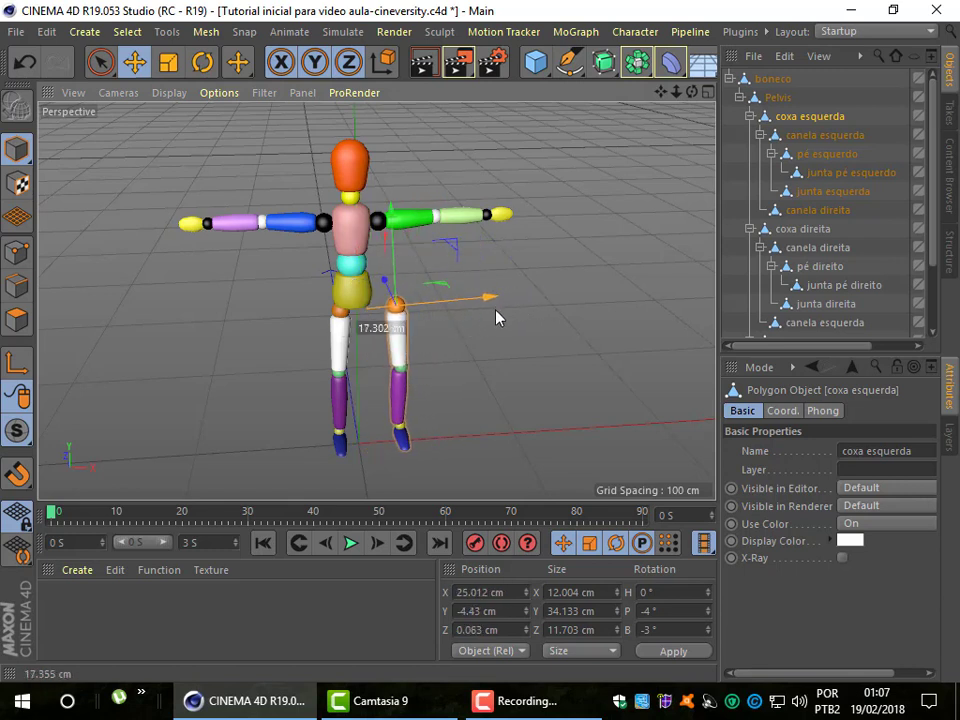
pyautogui.moveTo(496, 318); pyautogui.dragTo(468, 328)
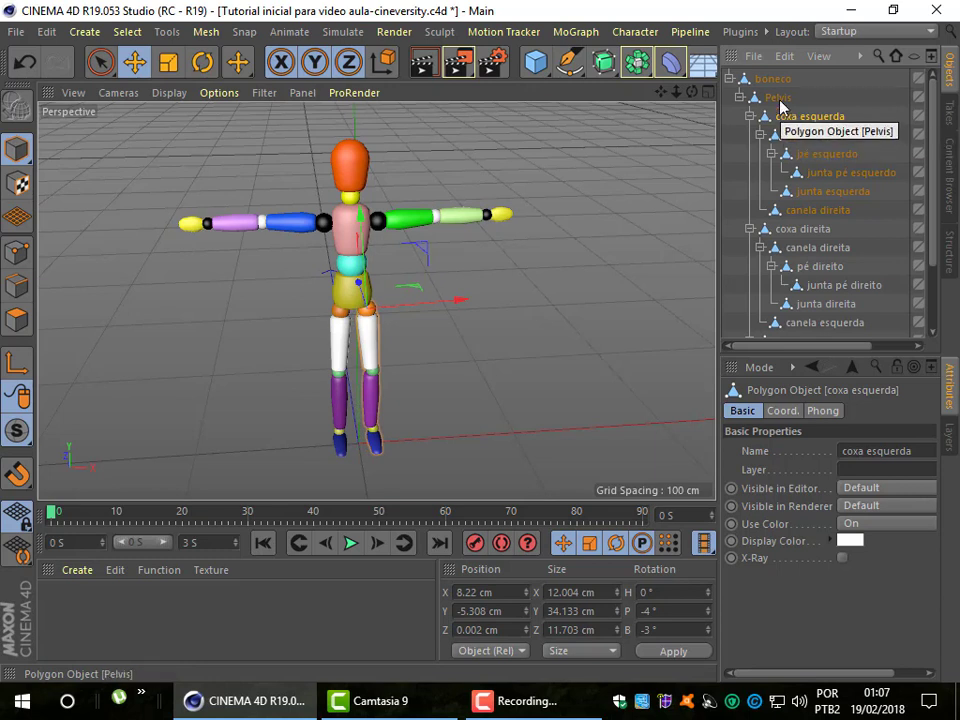
# Collapse the coxa direita, canela esquerda and coxa esquerda branches in the Object Manager.
pyautogui.click(797, 230)
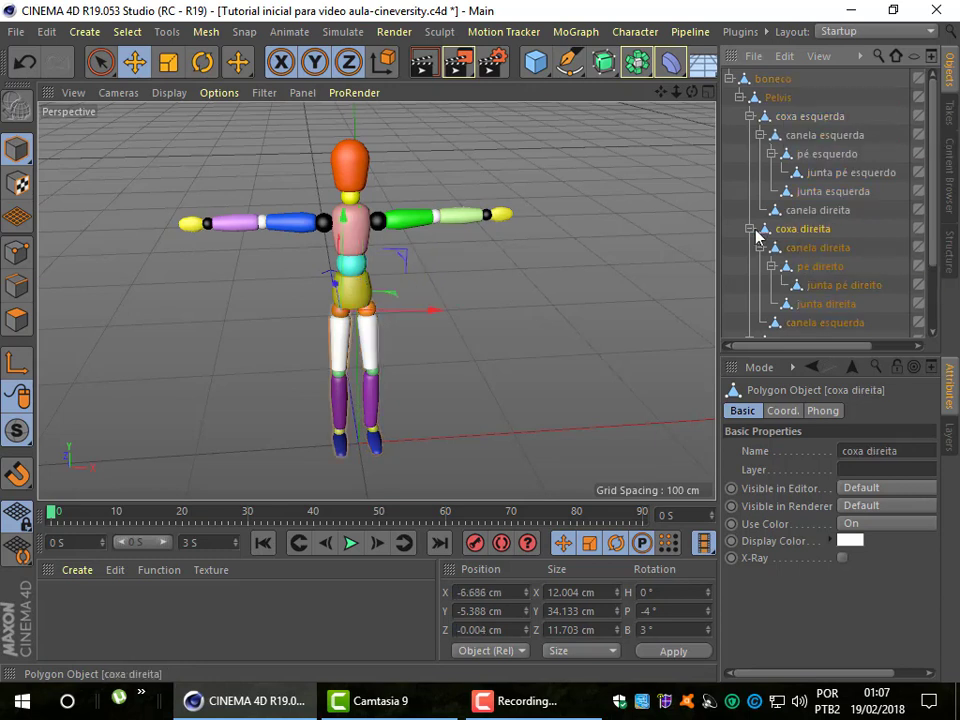
pyautogui.click(750, 229)
pyautogui.click(760, 135)
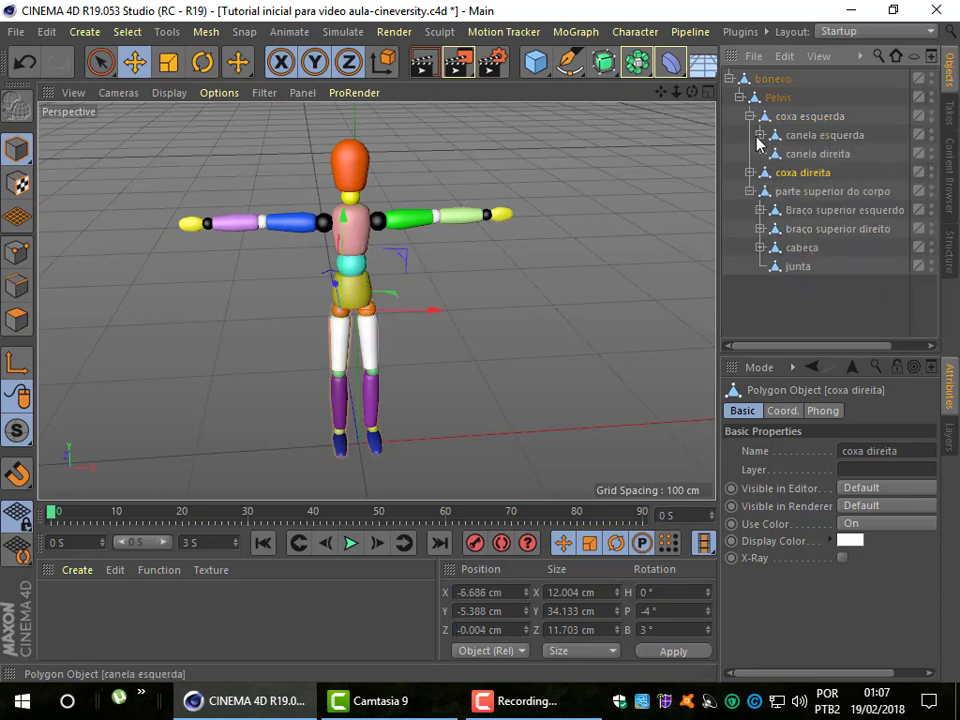
pyautogui.click(750, 116)
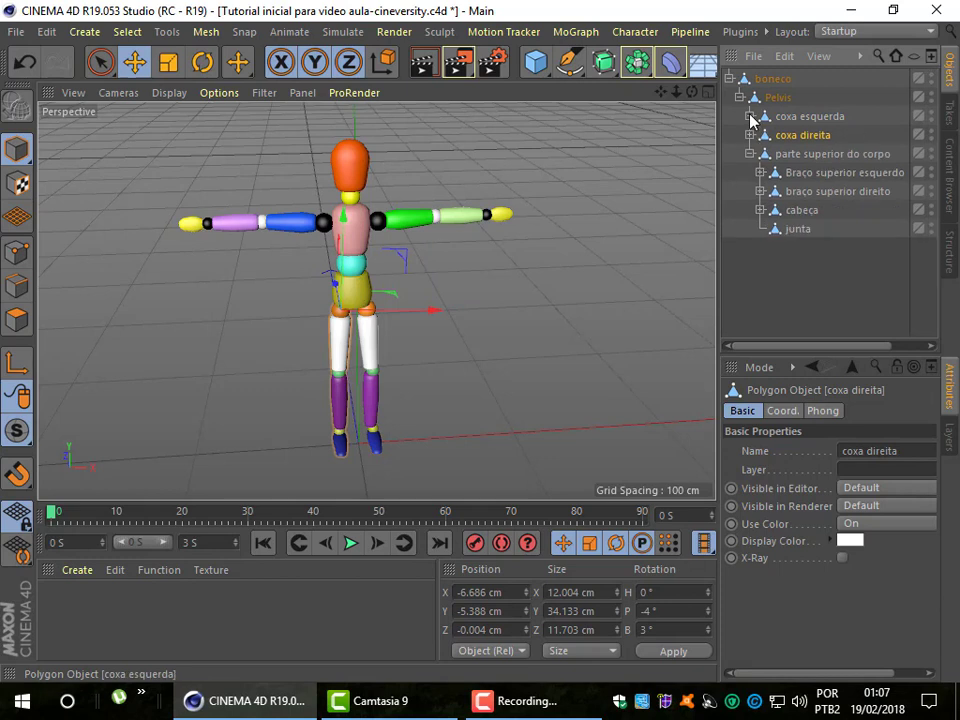
# Slide the parte superior do corpo along X and inspect its arms, head and joint.
pyautogui.click(806, 156)
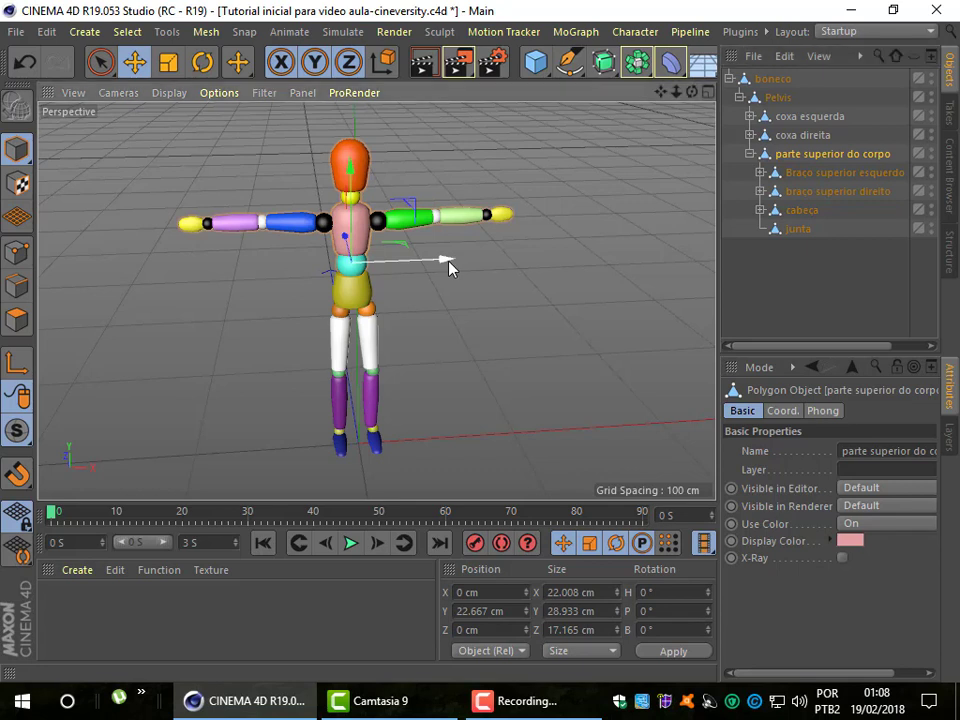
pyautogui.moveTo(450, 267)
pyautogui.mouseDown()
pyautogui.moveTo(574, 268)
pyautogui.moveTo(449, 296)
pyautogui.mouseUp()
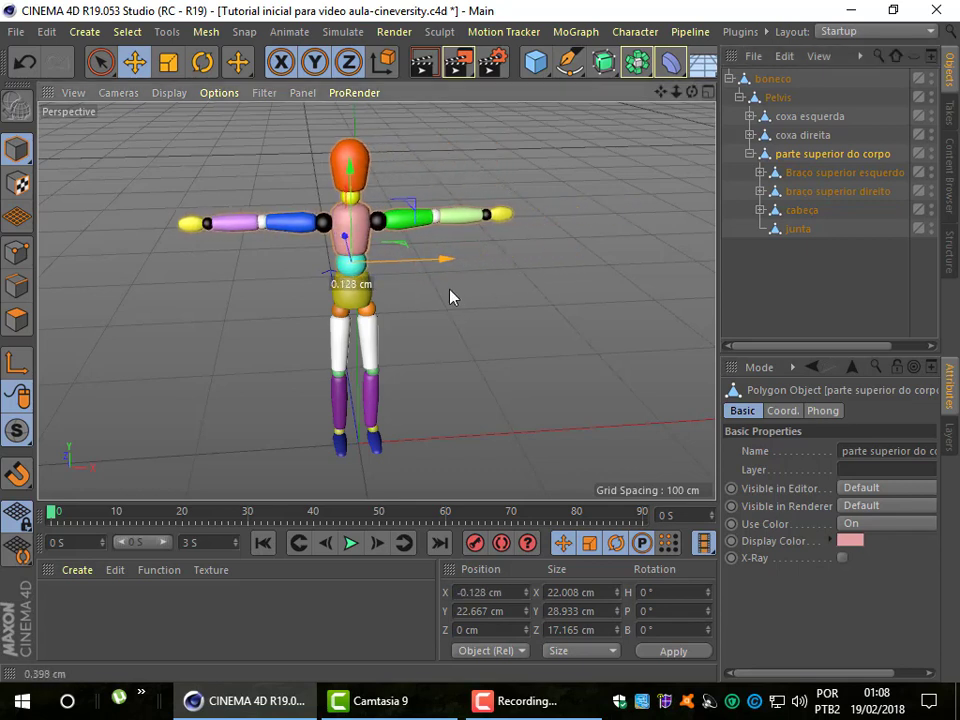
pyautogui.click(821, 175)
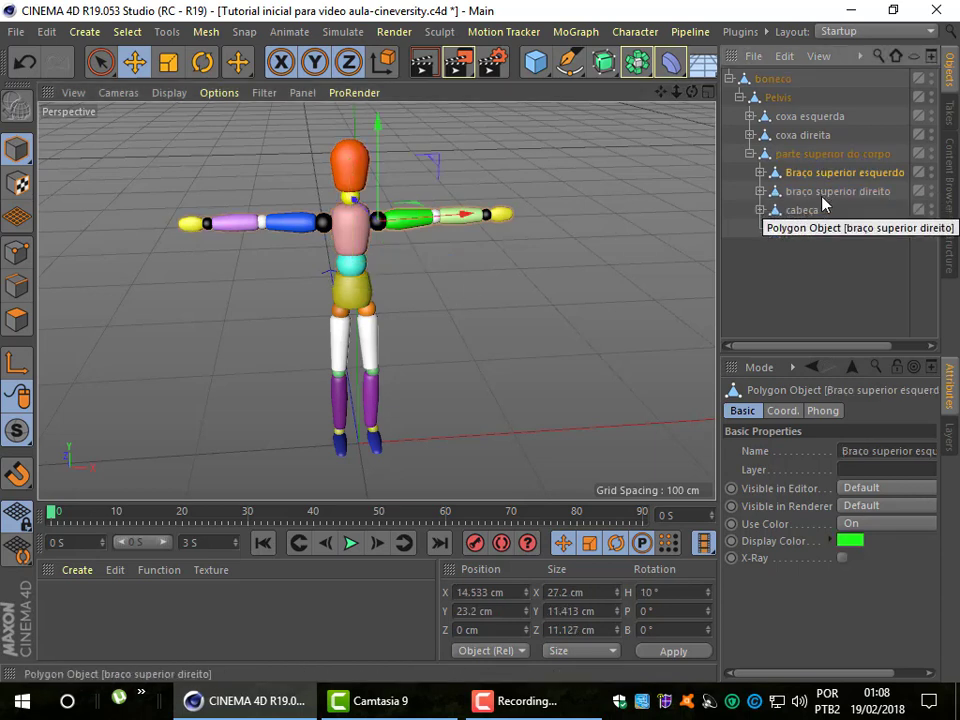
pyautogui.click(822, 196)
pyautogui.click(795, 210)
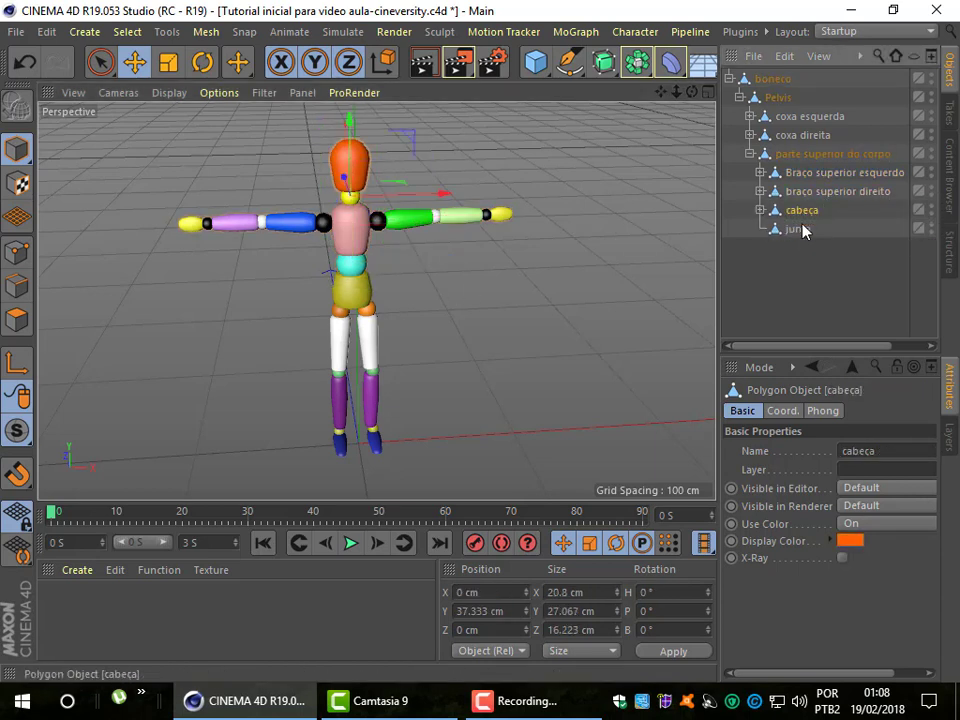
pyautogui.click(797, 229)
# Collapse the parte superior do corpo branch and nudge it along X to -0.933 cm.
pyautogui.click(791, 157)
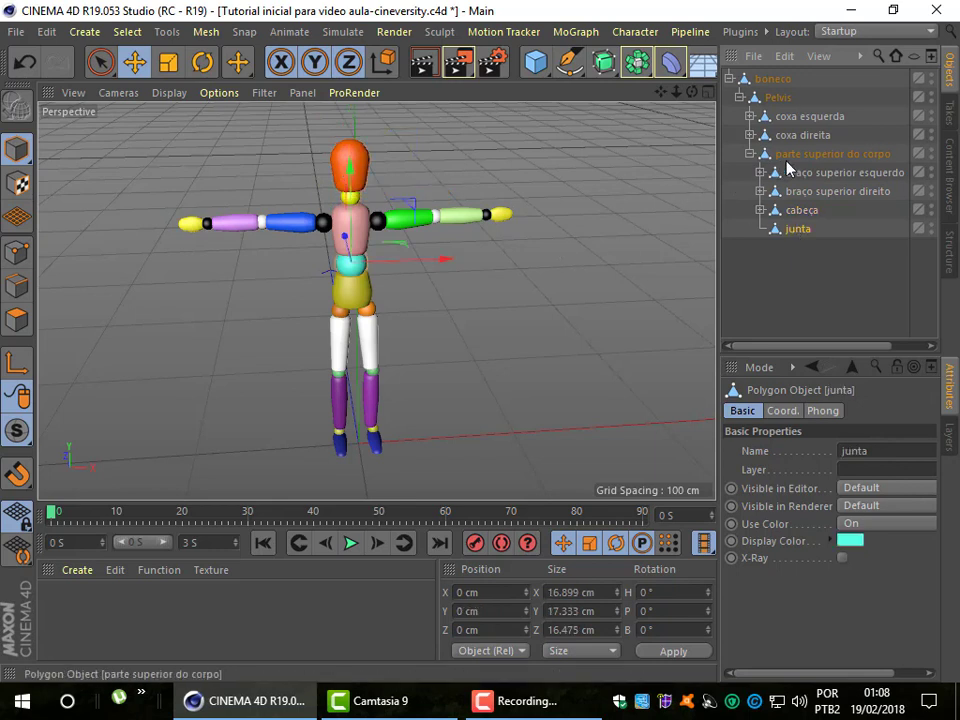
pyautogui.click(750, 154)
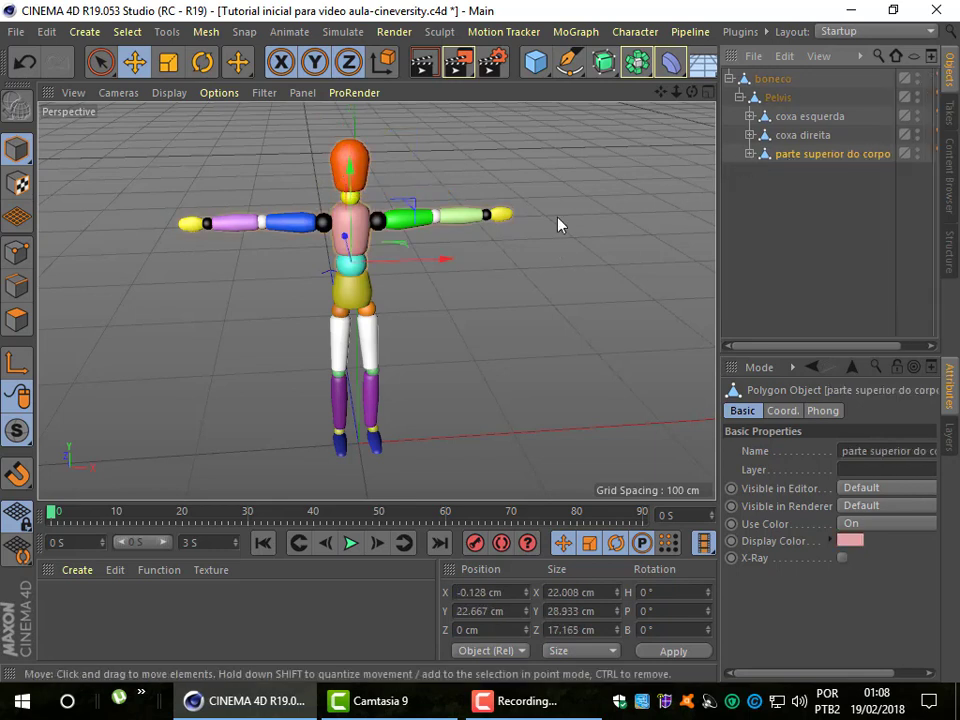
pyautogui.moveTo(441, 262); pyautogui.dragTo(441, 277)
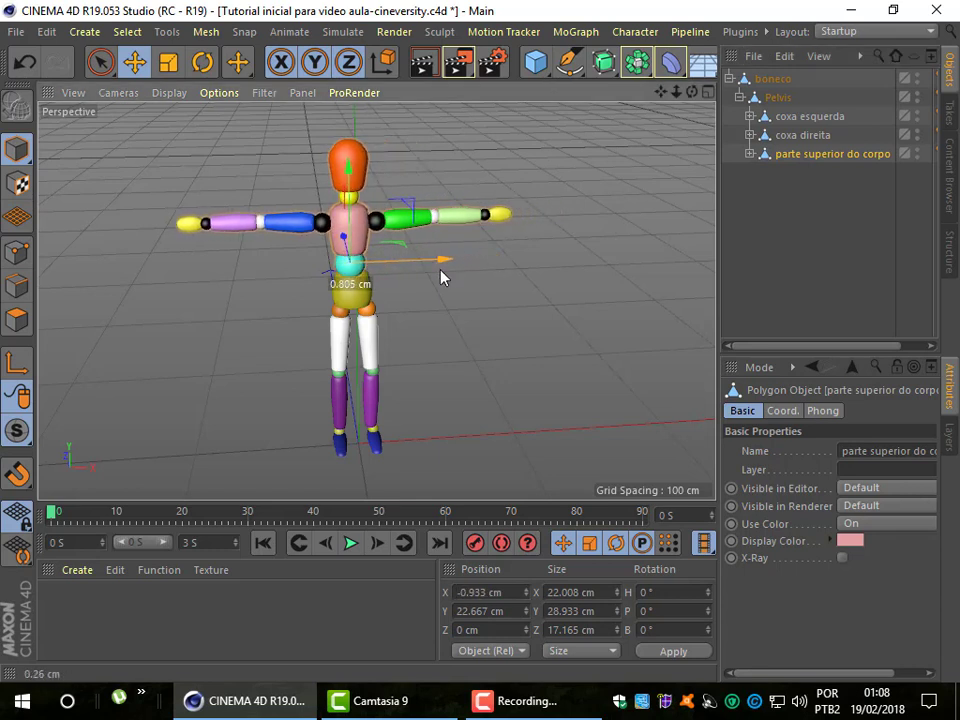
# Expand and refold the coxa esquerda, coxa direita, canela esquerda and upper-body branches.
pyautogui.click(750, 116)
pyautogui.keyDown('shift'); pyautogui.click(750, 172); pyautogui.keyUp('shift')
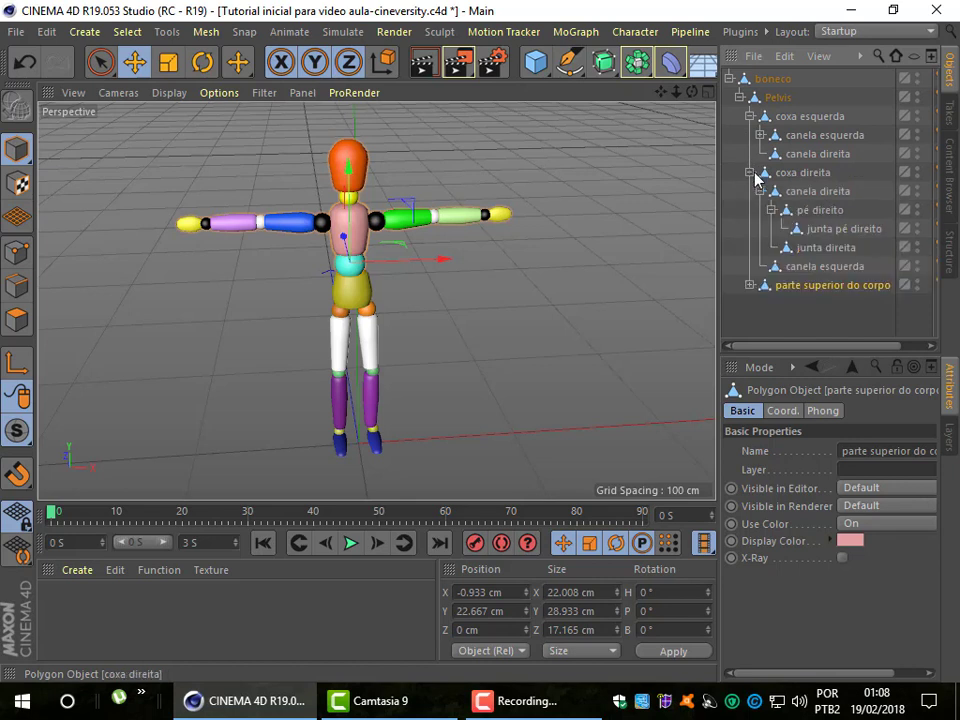
pyautogui.click(750, 286)
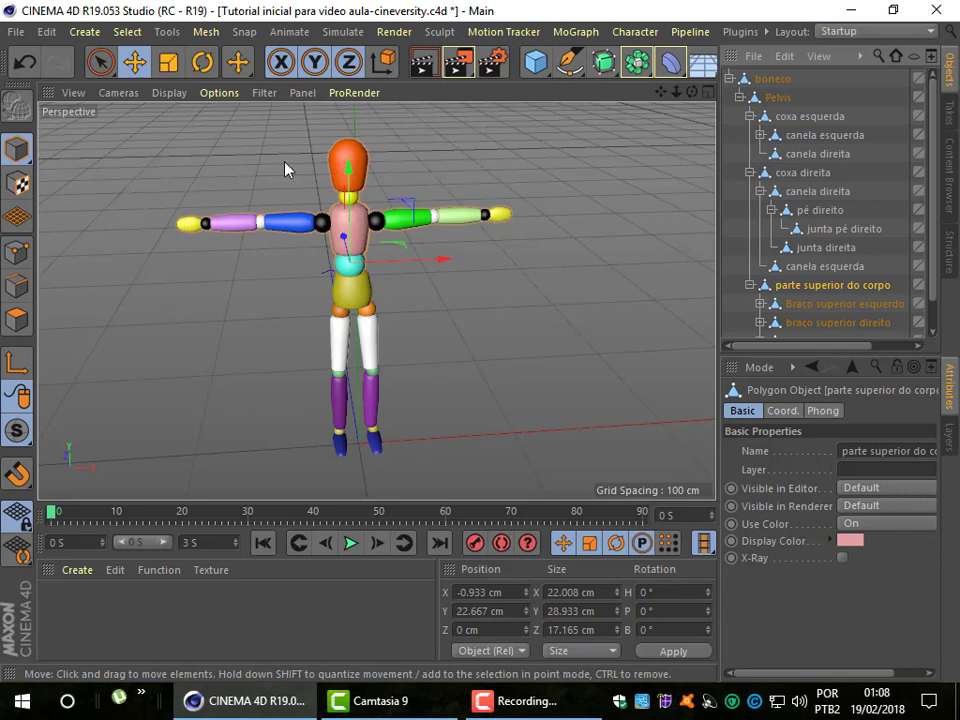
pyautogui.click(750, 174)
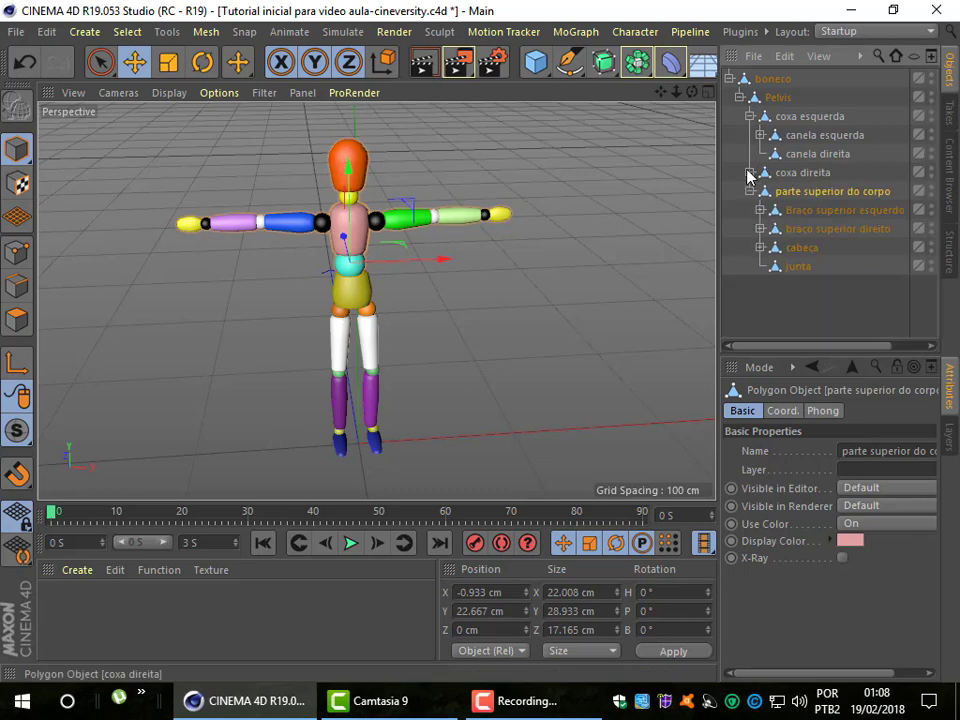
pyautogui.click(749, 175)
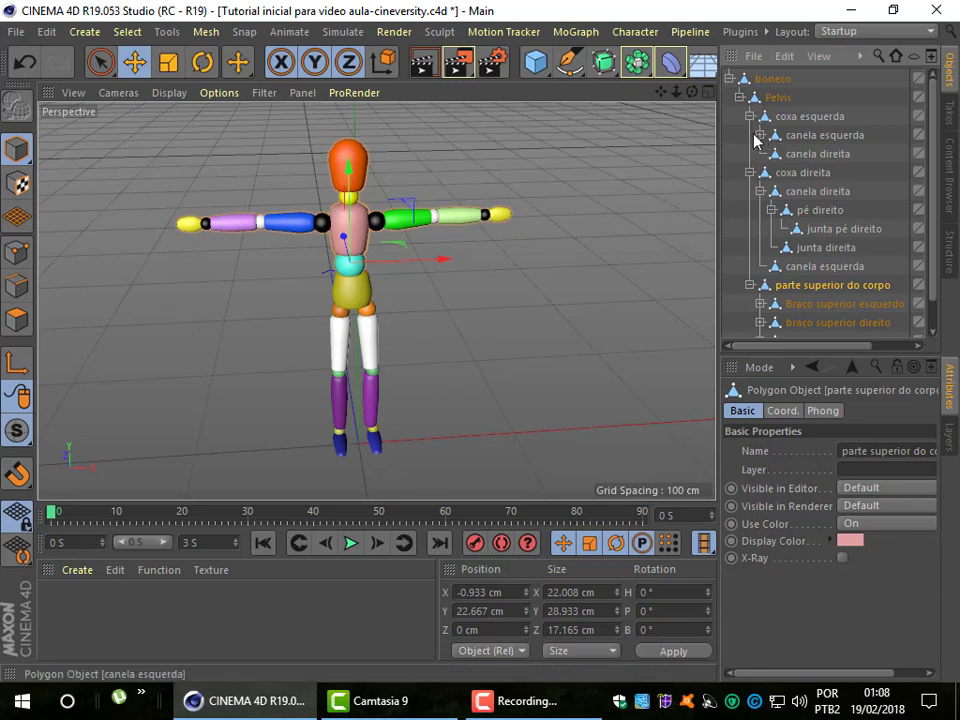
pyautogui.click(750, 172)
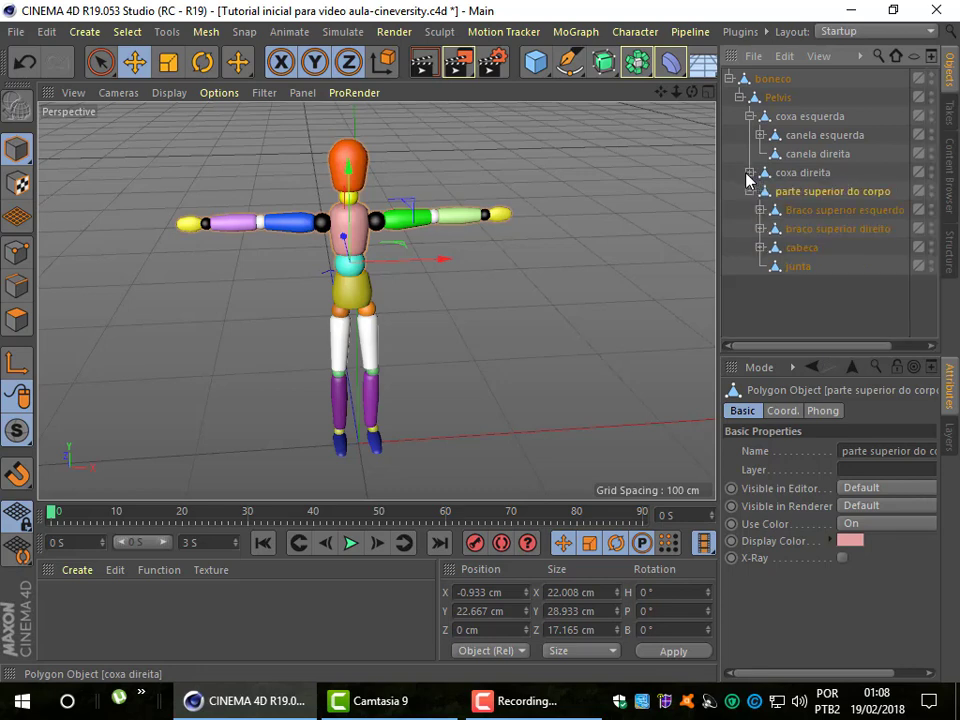
pyautogui.click(760, 135)
pyautogui.click(750, 118)
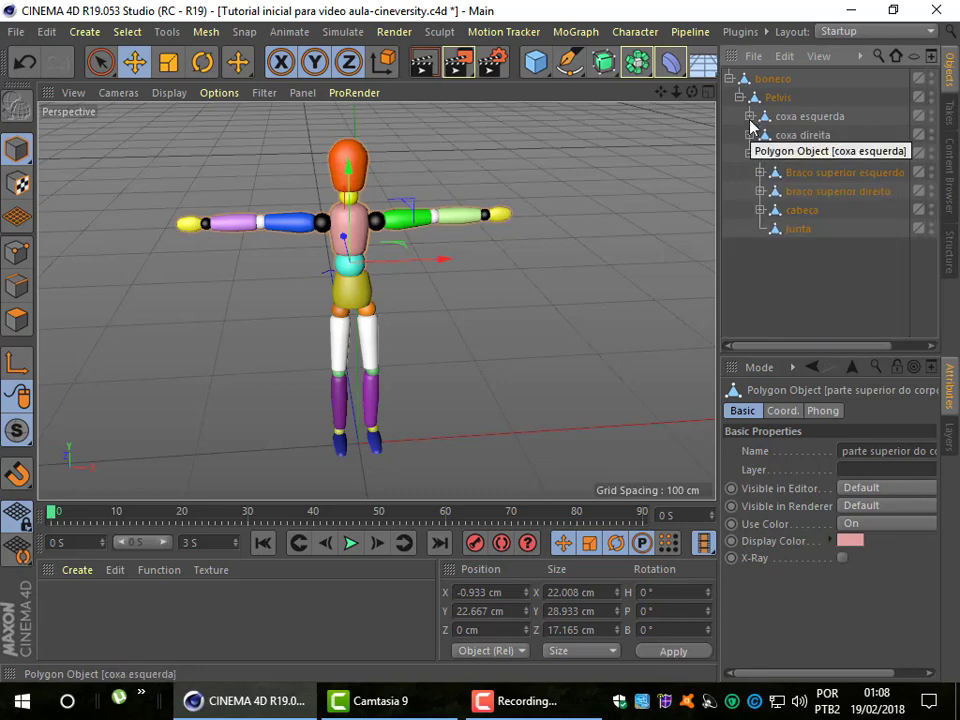
pyautogui.click(750, 118)
pyautogui.click(750, 118)
# Fold and reopen boneco and Pelvis, ending with Pelvis collapsed and nothing selected.
pyautogui.click(741, 98)
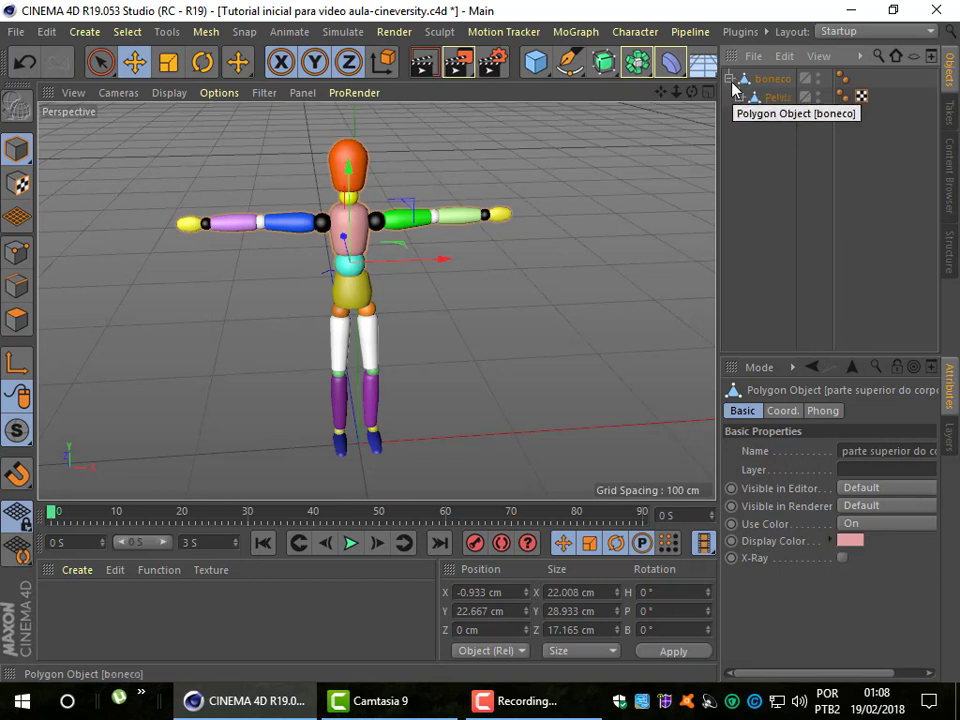
pyautogui.click(731, 80)
pyautogui.click(731, 80)
pyautogui.click(741, 98)
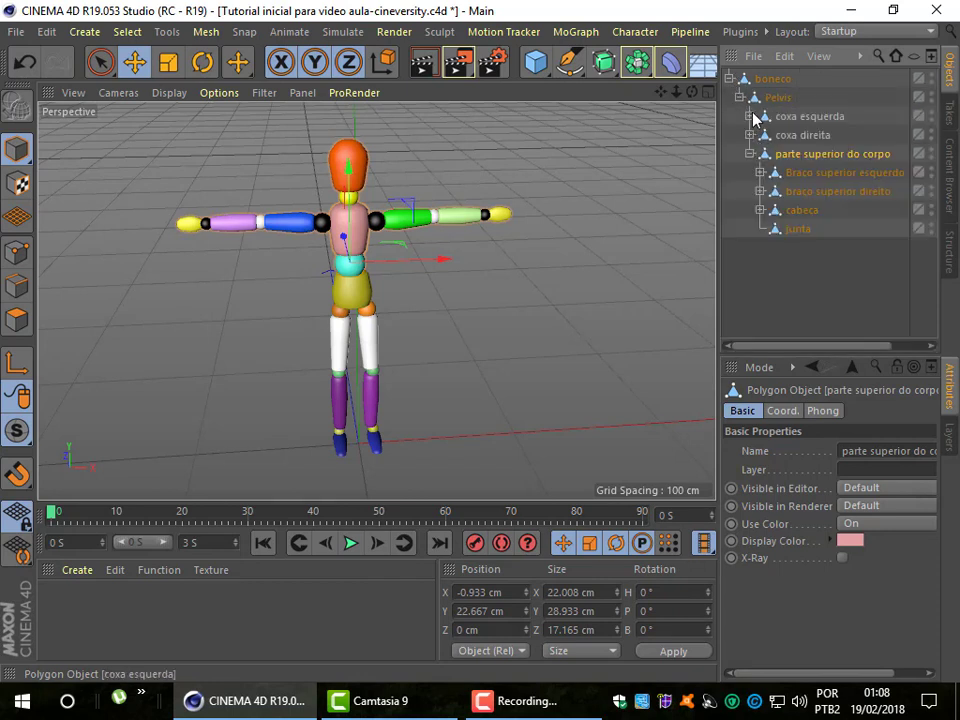
pyautogui.click(750, 154)
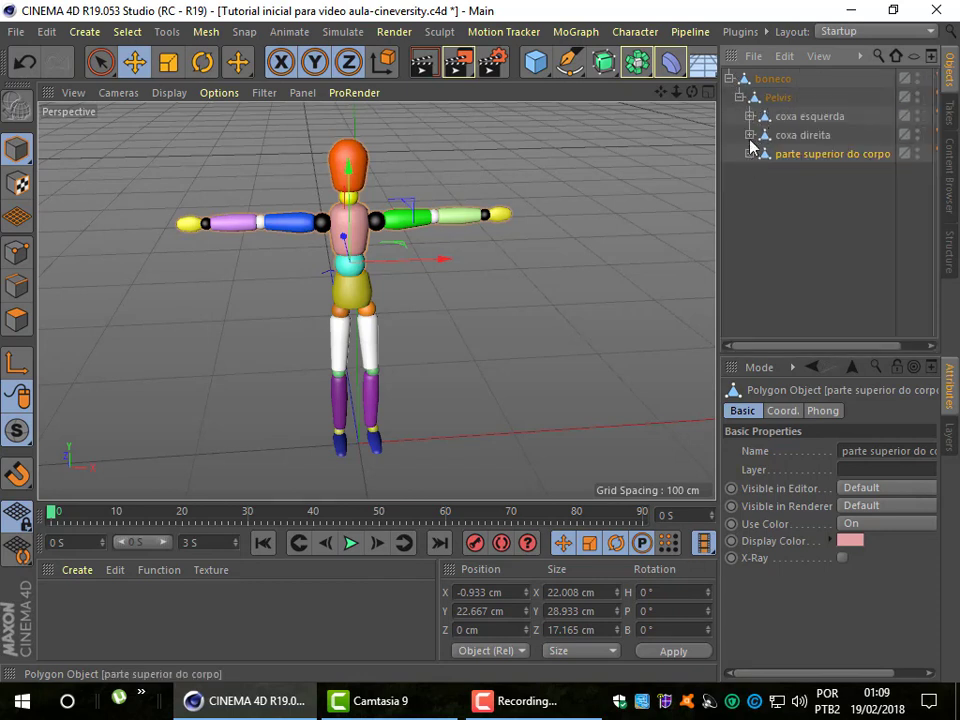
pyautogui.click(750, 135)
pyautogui.click(750, 116)
pyautogui.click(741, 98)
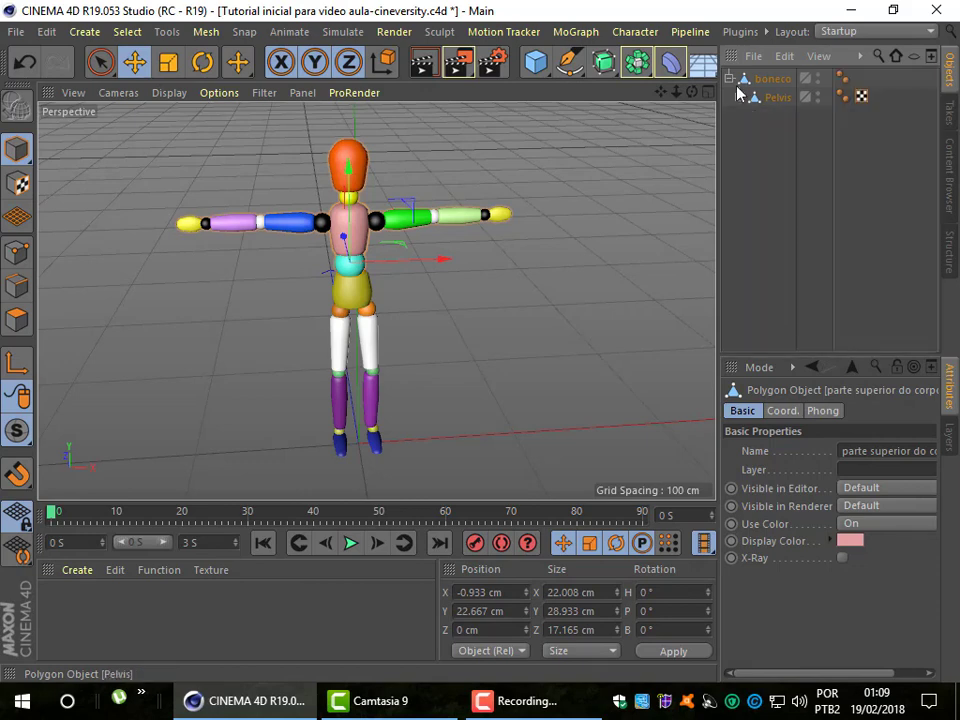
pyautogui.click(728, 66)
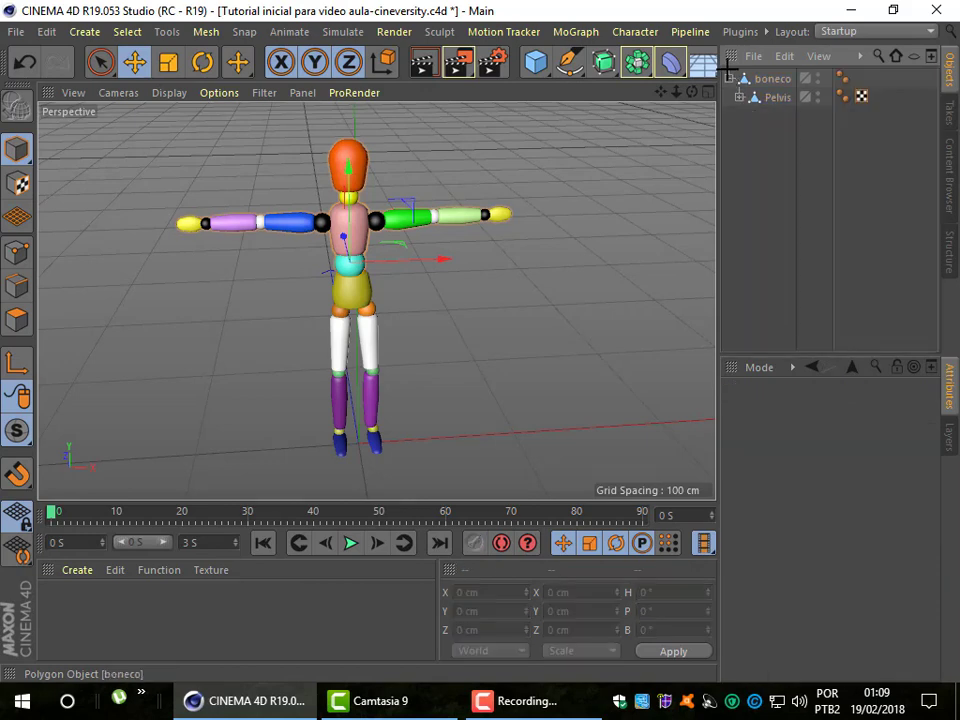
# Slide boneco along X to -5.675 cm, then unfold boneco and Pelvis to show the legs.
pyautogui.click(777, 82)
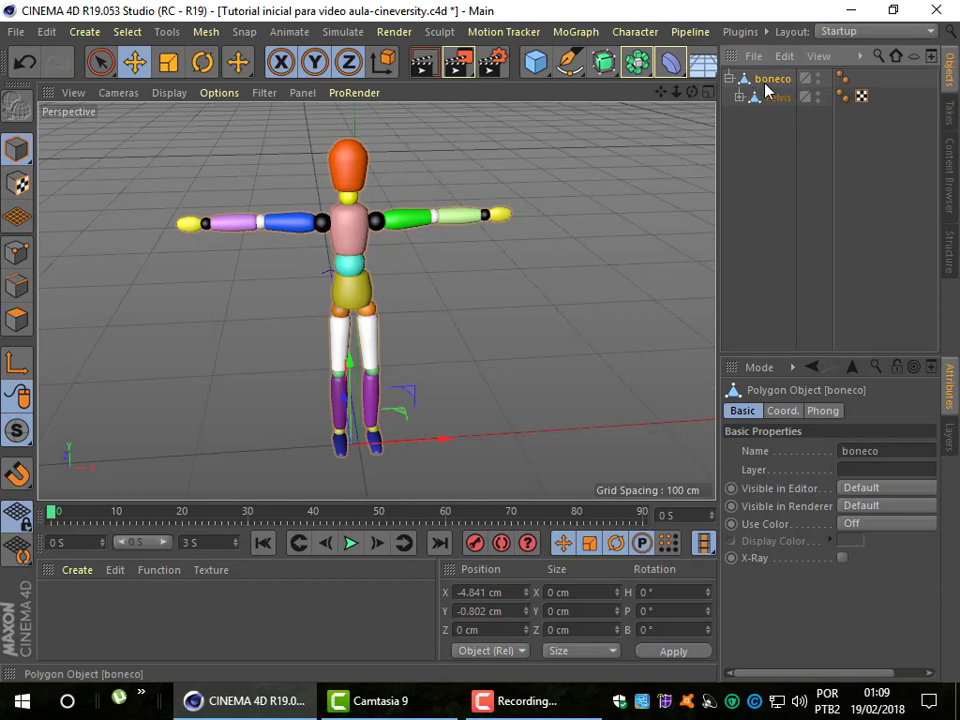
pyautogui.click(728, 79)
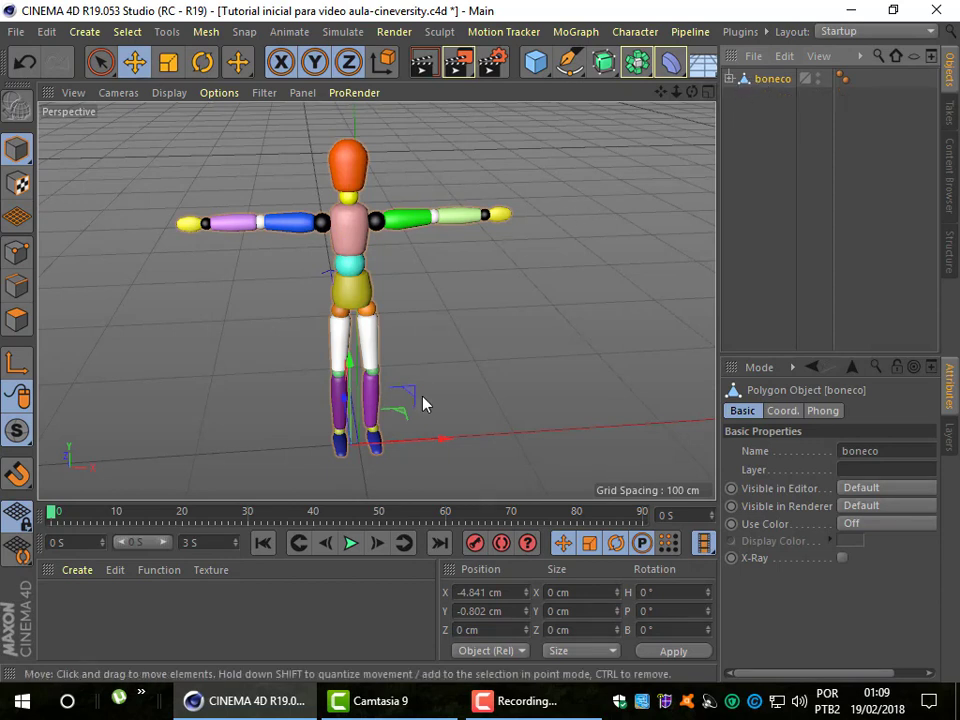
pyautogui.moveTo(440, 443)
pyautogui.mouseDown()
pyautogui.moveTo(355, 460)
pyautogui.moveTo(469, 434)
pyautogui.mouseUp()
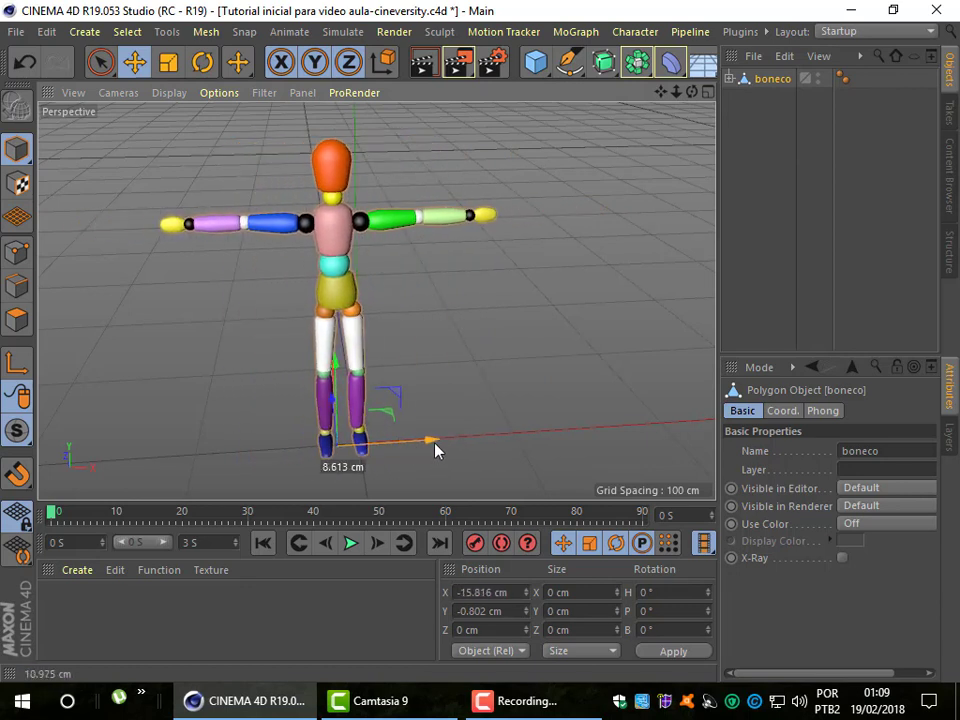
pyautogui.moveTo(469, 434); pyautogui.dragTo(440, 446)
pyautogui.click(730, 78)
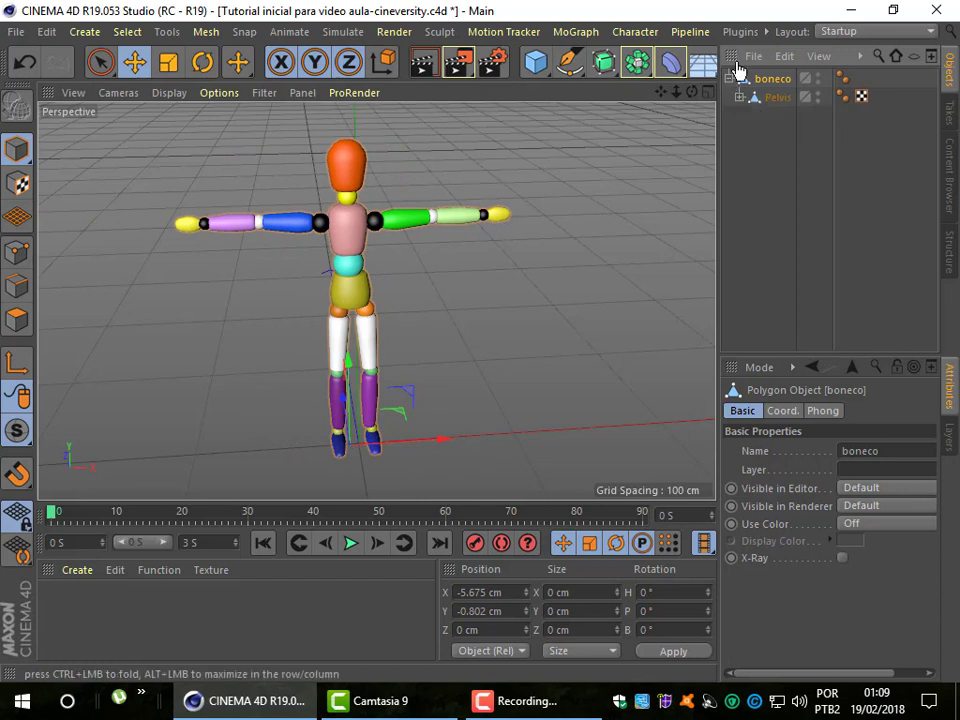
pyautogui.keyDown('ctrl'); pyautogui.click(740, 97); pyautogui.keyUp('ctrl')
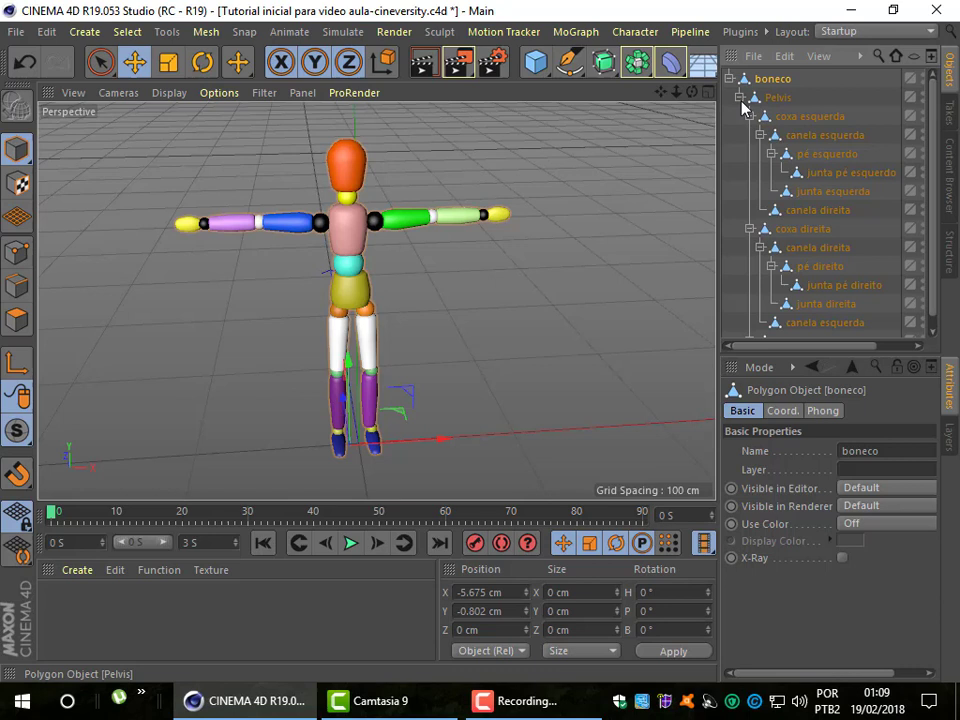
pyautogui.click(797, 121)
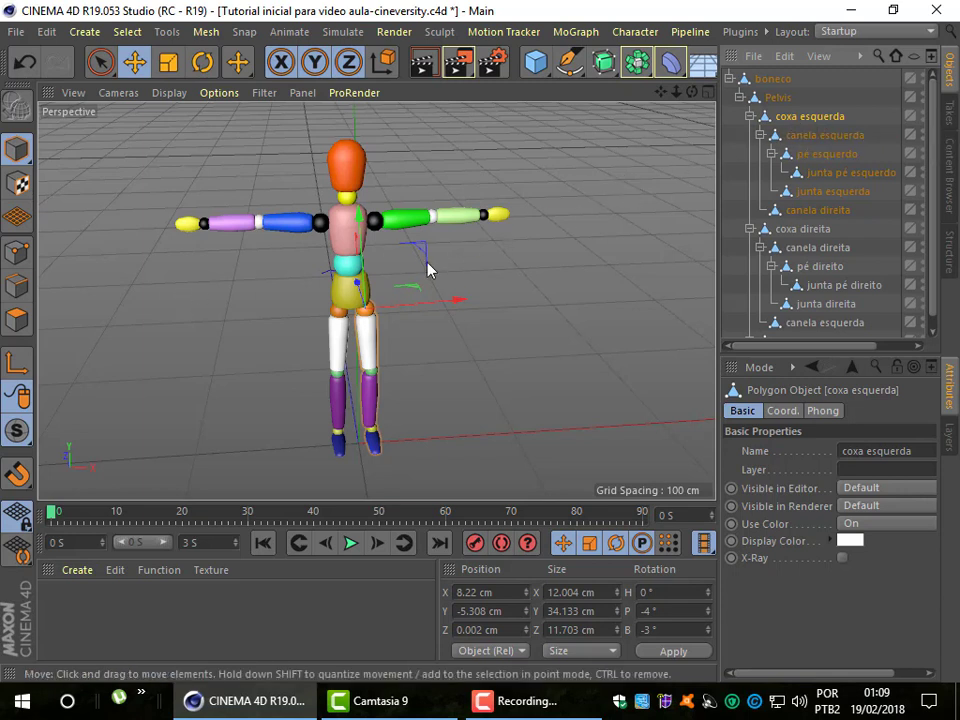
pyautogui.click(778, 97)
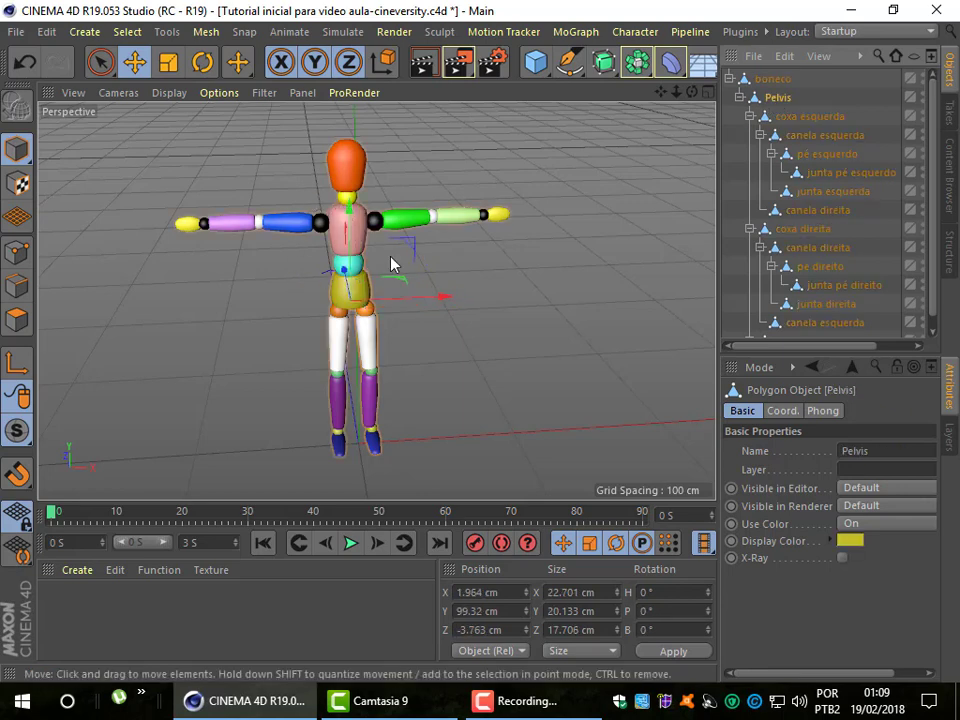
pyautogui.click(803, 118)
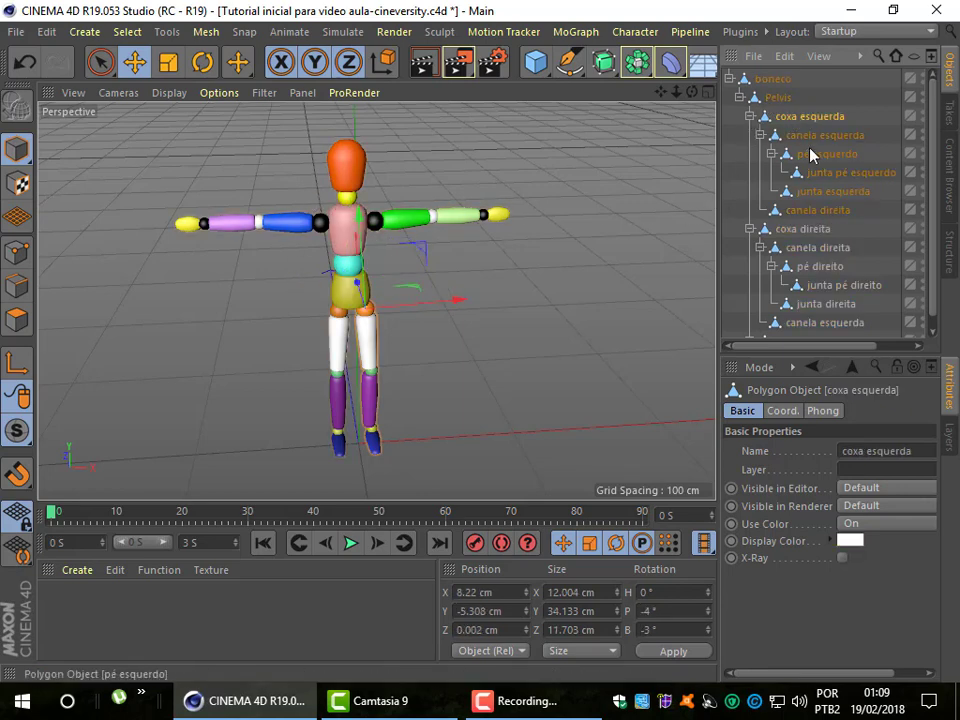
pyautogui.click(809, 135)
pyautogui.click(812, 155)
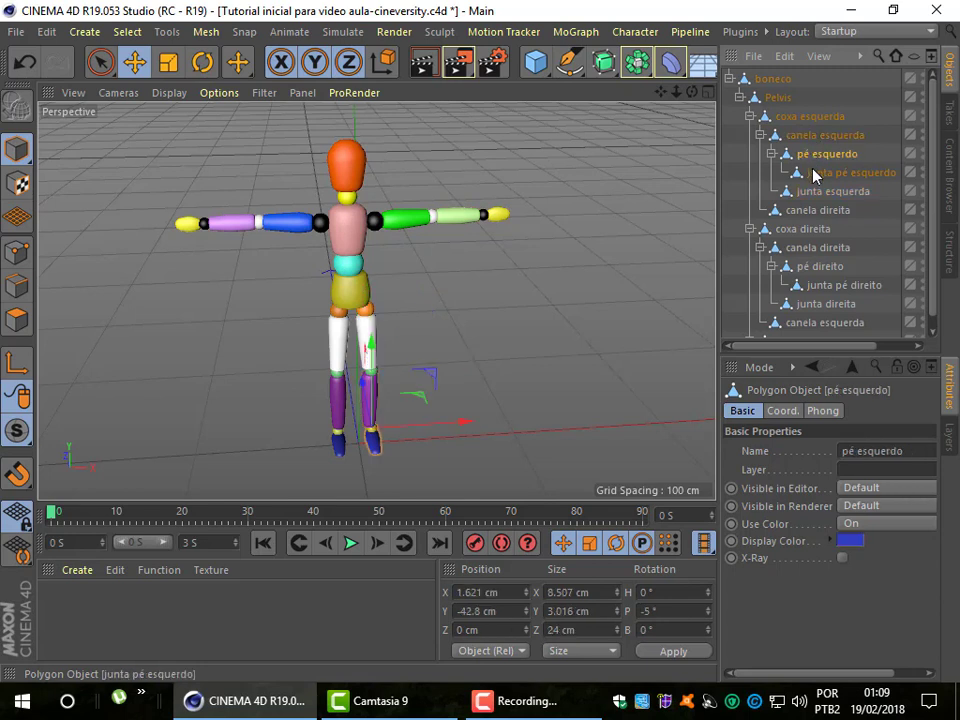
pyautogui.click(805, 172)
pyautogui.click(800, 191)
pyautogui.click(806, 211)
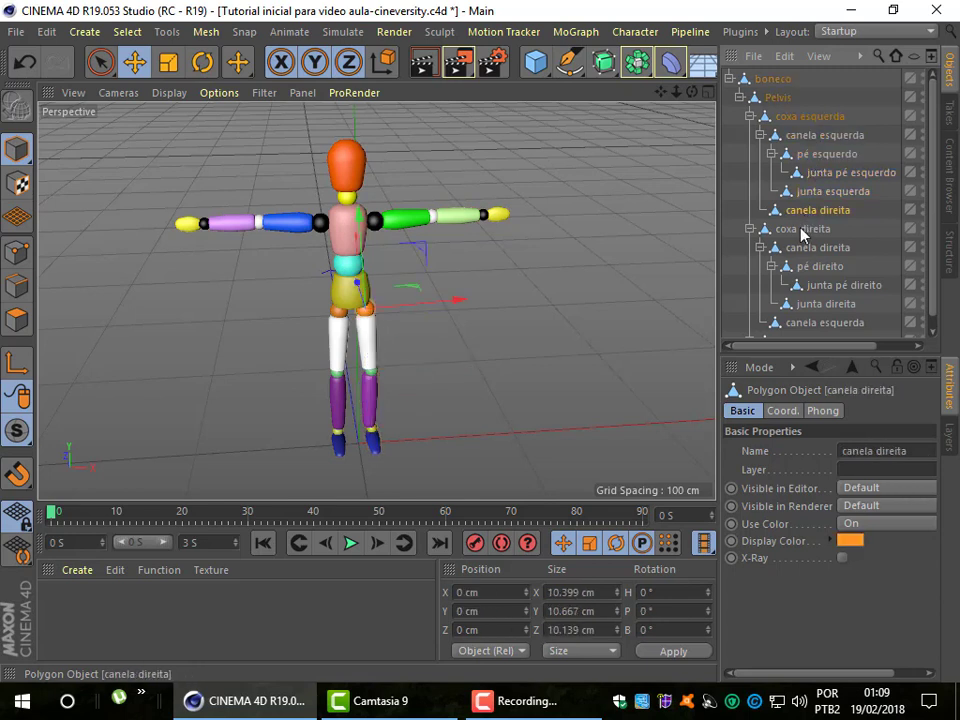
pyautogui.click(803, 231)
pyautogui.click(801, 248)
pyautogui.click(809, 267)
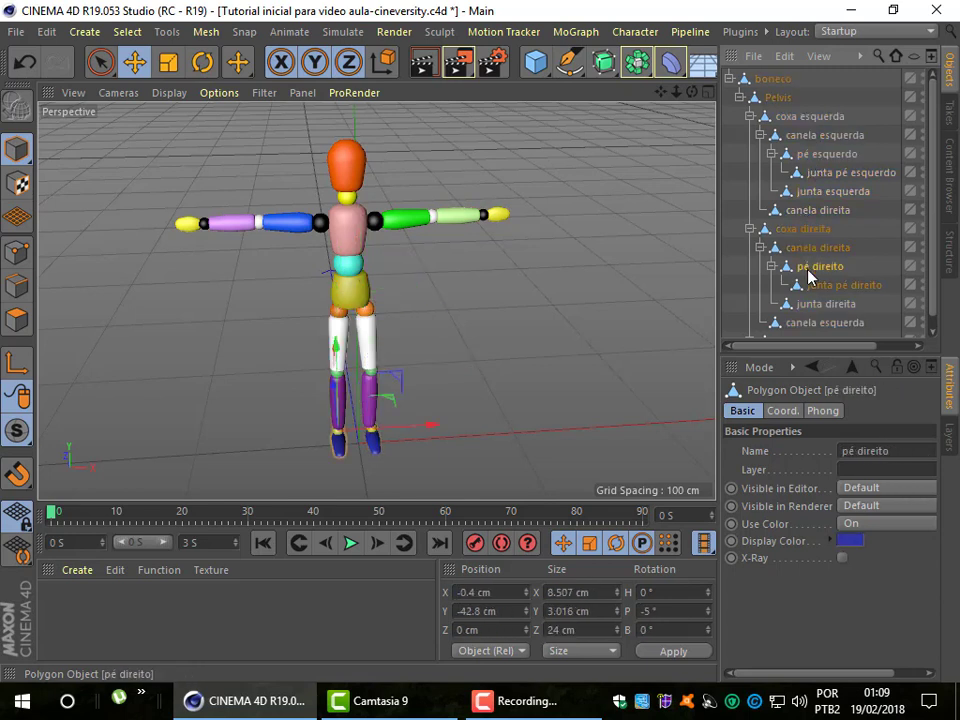
pyautogui.click(815, 286)
pyautogui.click(815, 304)
pyautogui.click(818, 323)
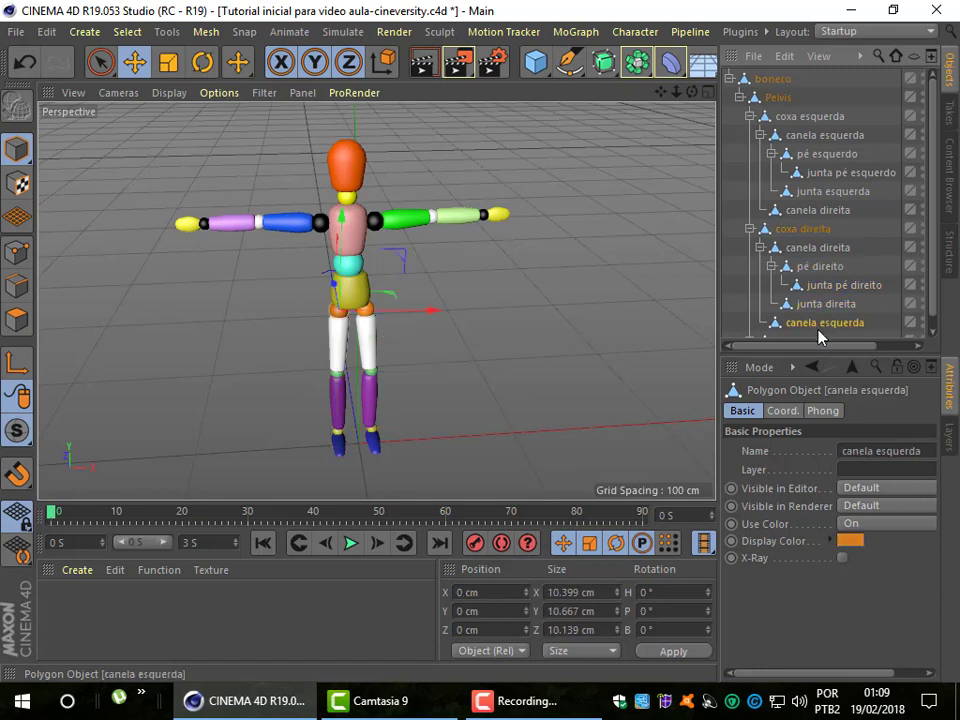
pyautogui.click(821, 285)
pyautogui.click(805, 247)
pyautogui.click(812, 229)
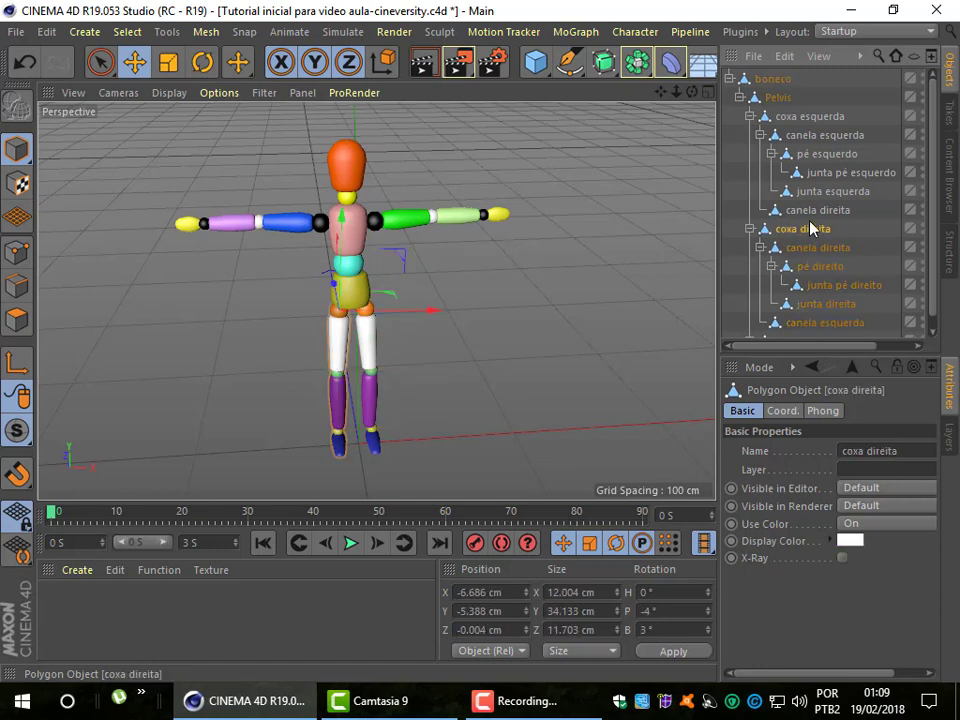
pyautogui.click(816, 210)
pyautogui.click(822, 172)
pyautogui.click(813, 155)
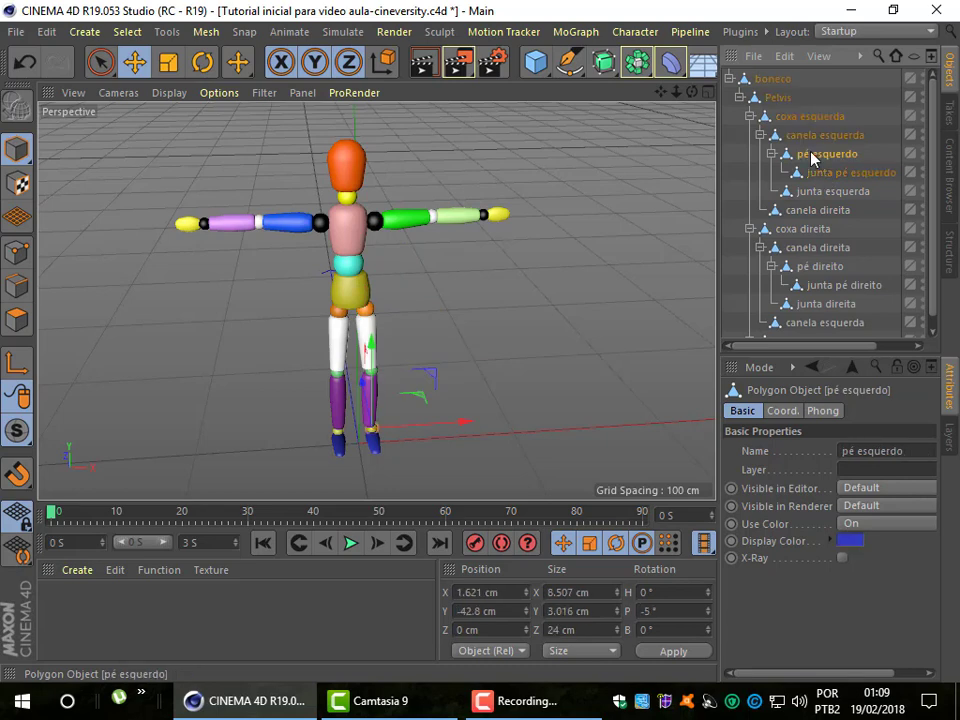
pyautogui.click(795, 134)
pyautogui.click(785, 116)
pyautogui.click(778, 97)
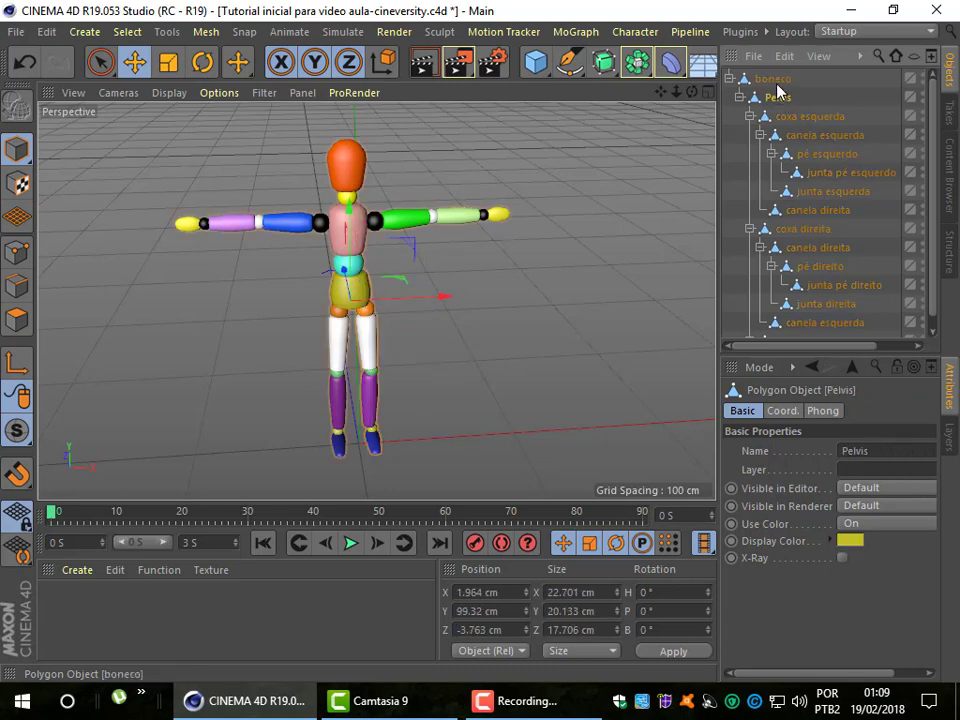
pyautogui.click(738, 137)
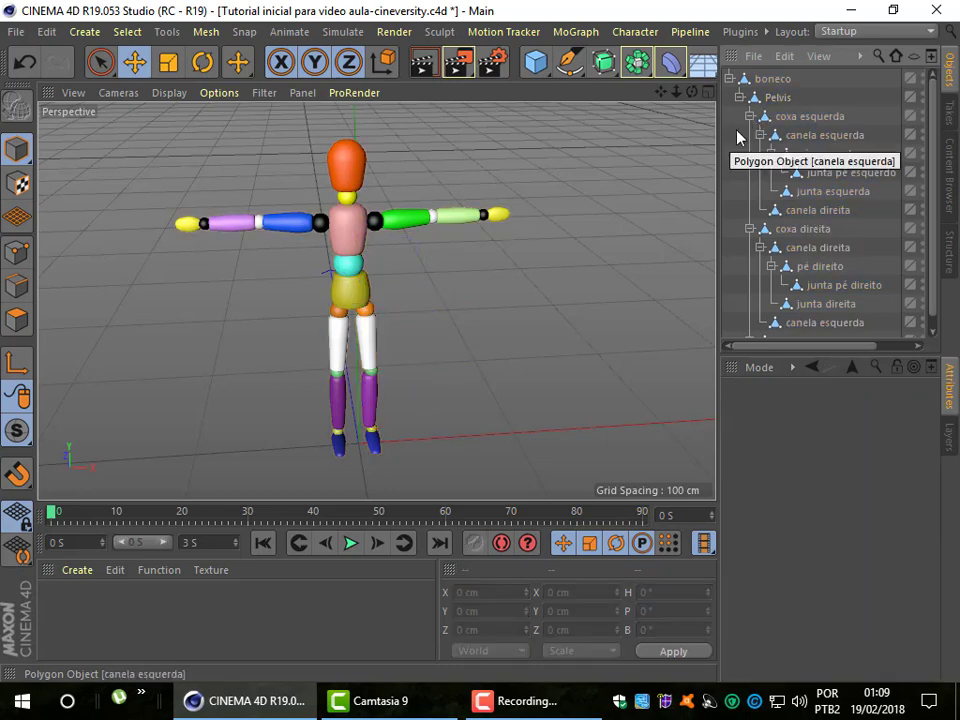
# Fold coxa esquerda and coxa direita, leaving Pelvis unfolded to its three children.
pyautogui.click(750, 116)
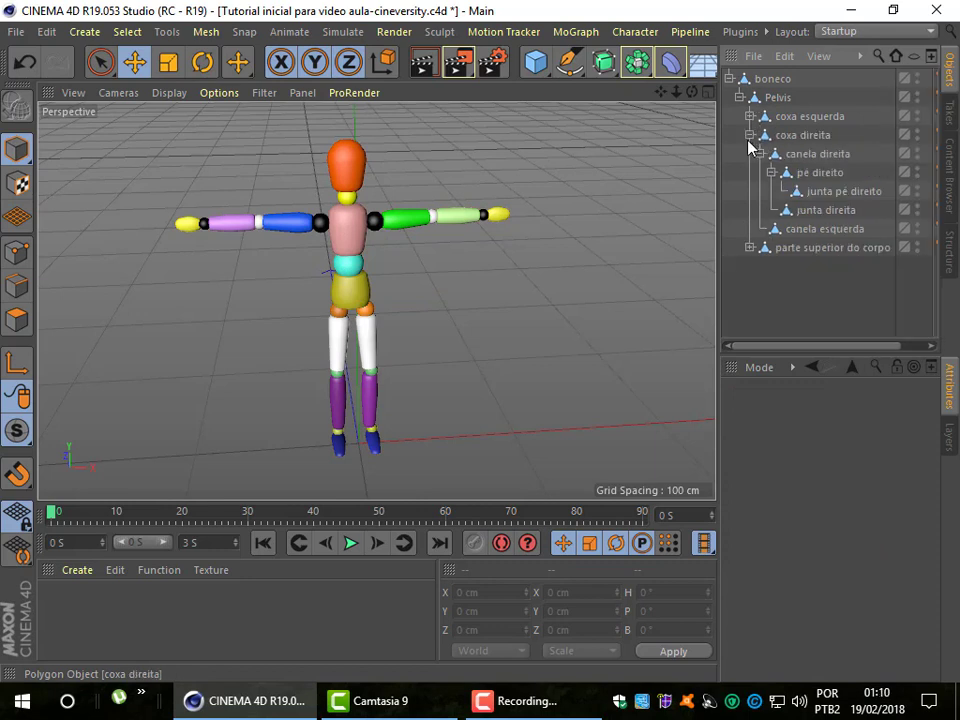
pyautogui.click(750, 135)
pyautogui.click(740, 98)
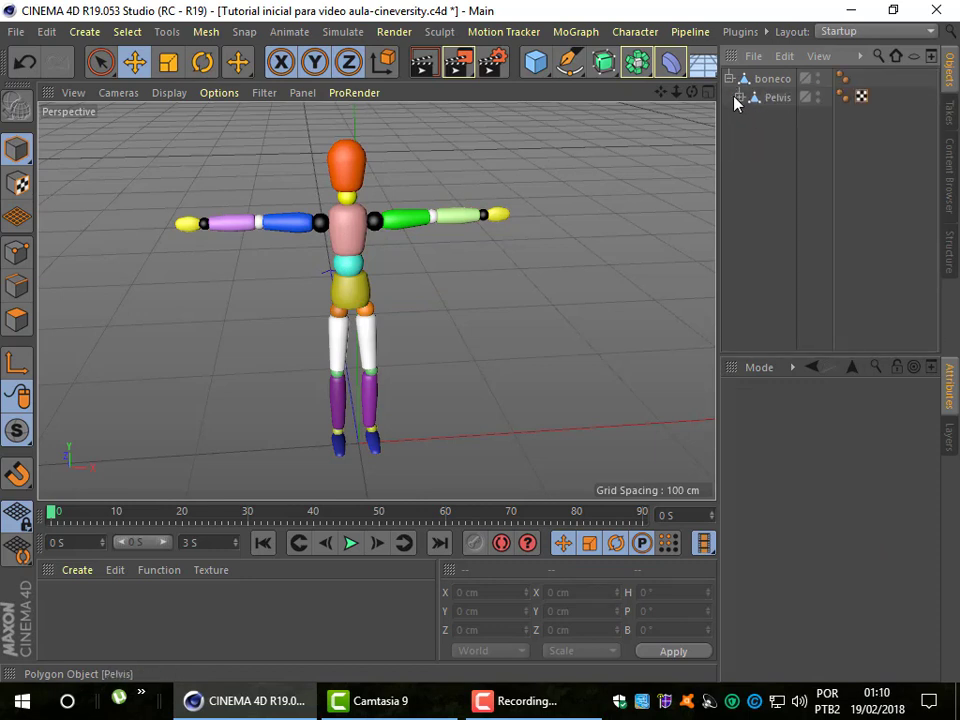
pyautogui.click(740, 98)
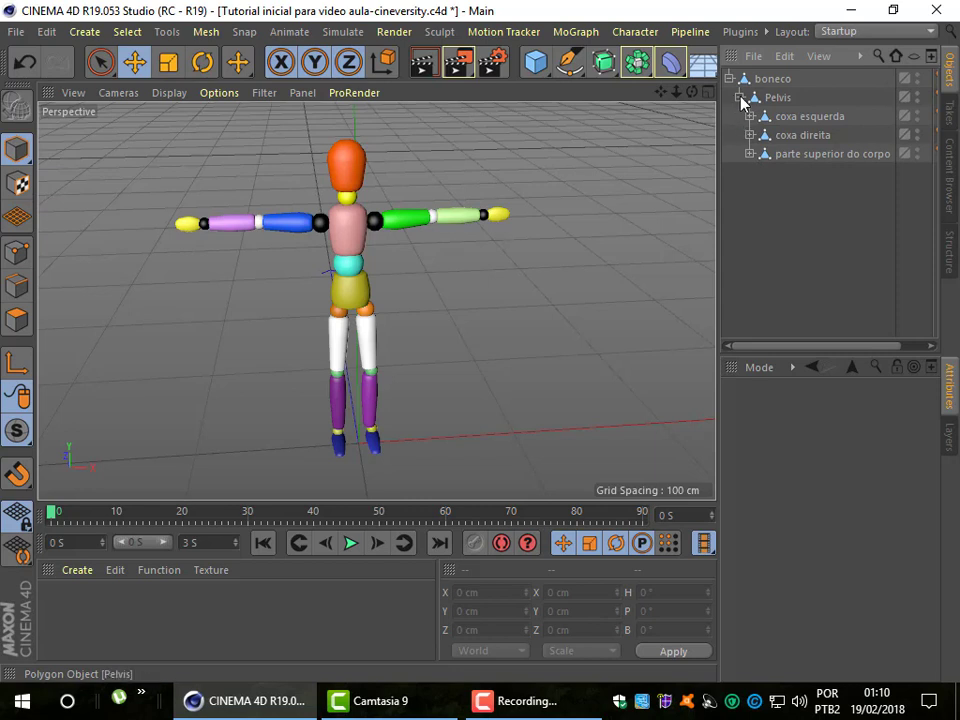
pyautogui.click(740, 98)
pyautogui.click(740, 98)
# Refold the pé esquerdo, canela esquerda and coxa esquerda branches and toggle the boneco hierarchy.
pyautogui.click(750, 116)
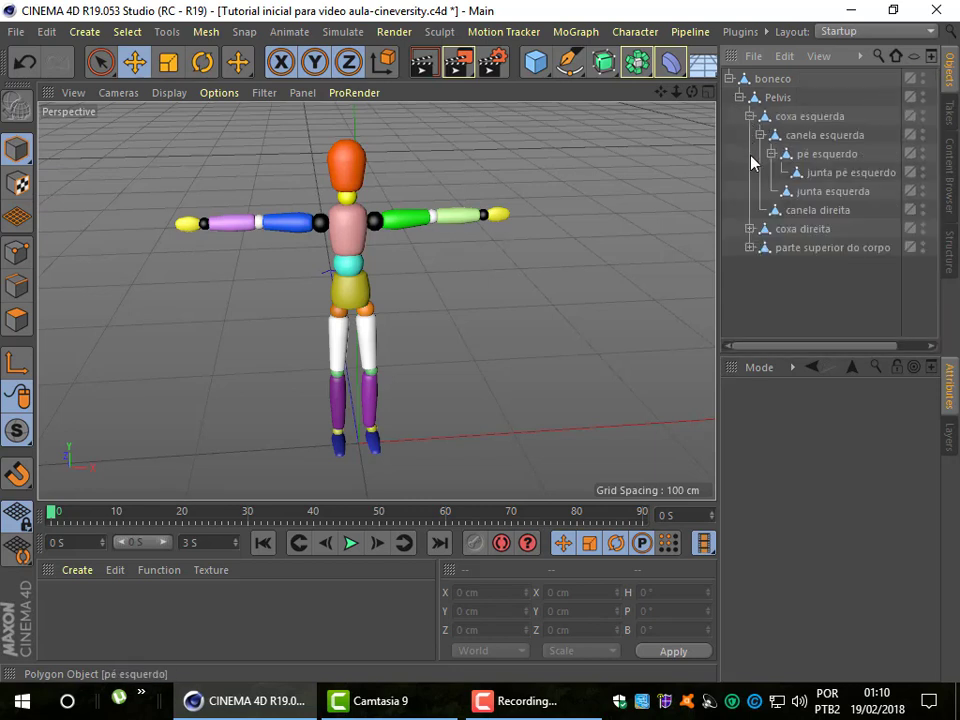
pyautogui.click(770, 153)
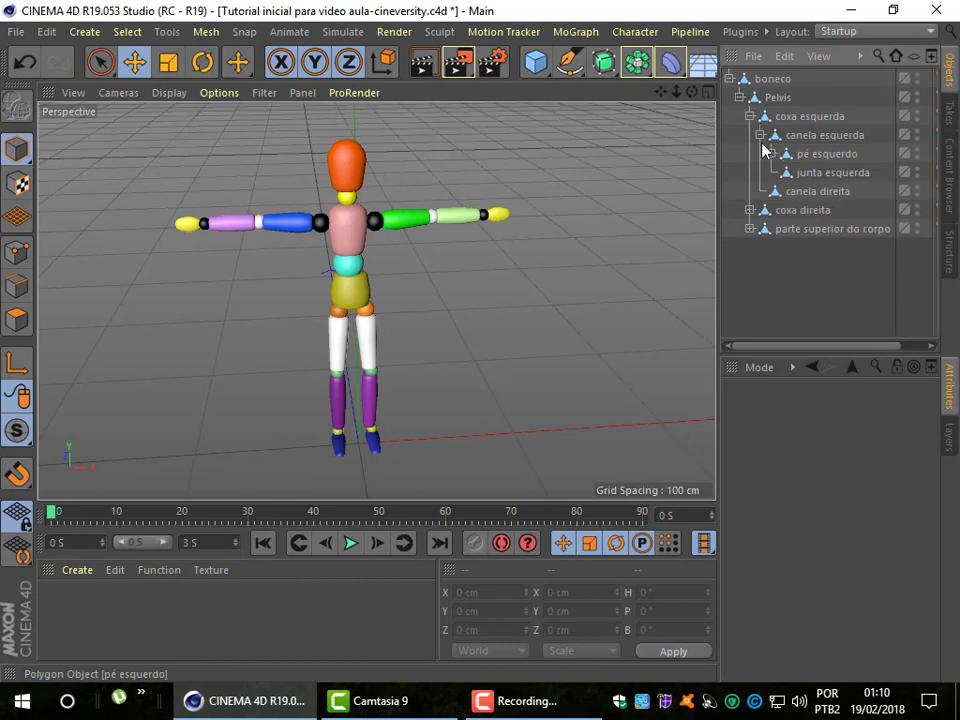
pyautogui.click(760, 135)
pyautogui.click(750, 116)
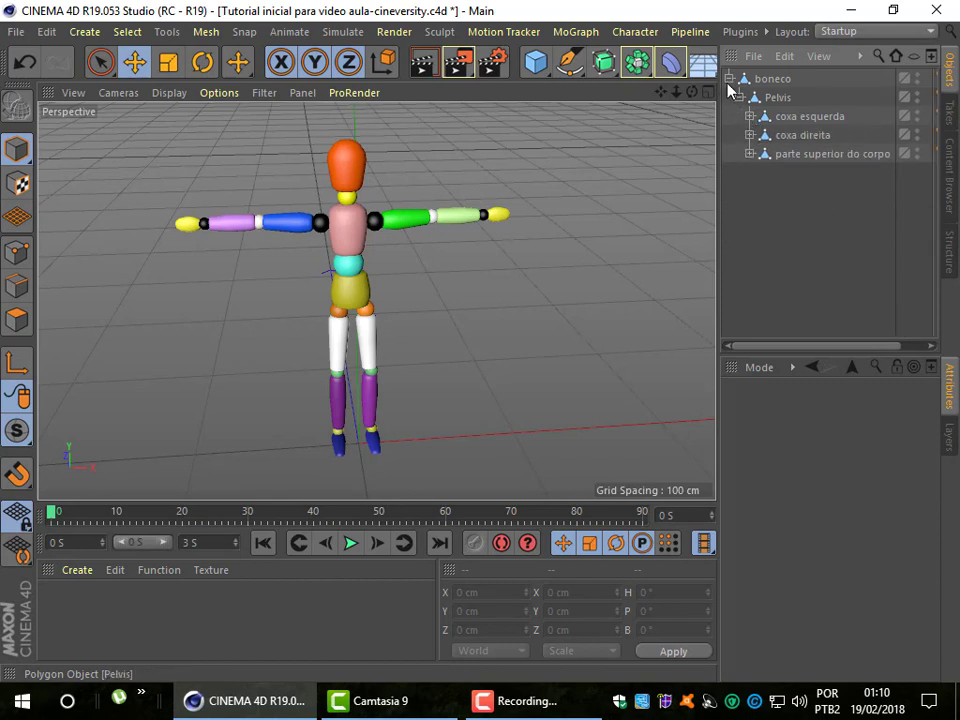
pyautogui.click(728, 84)
pyautogui.click(729, 85)
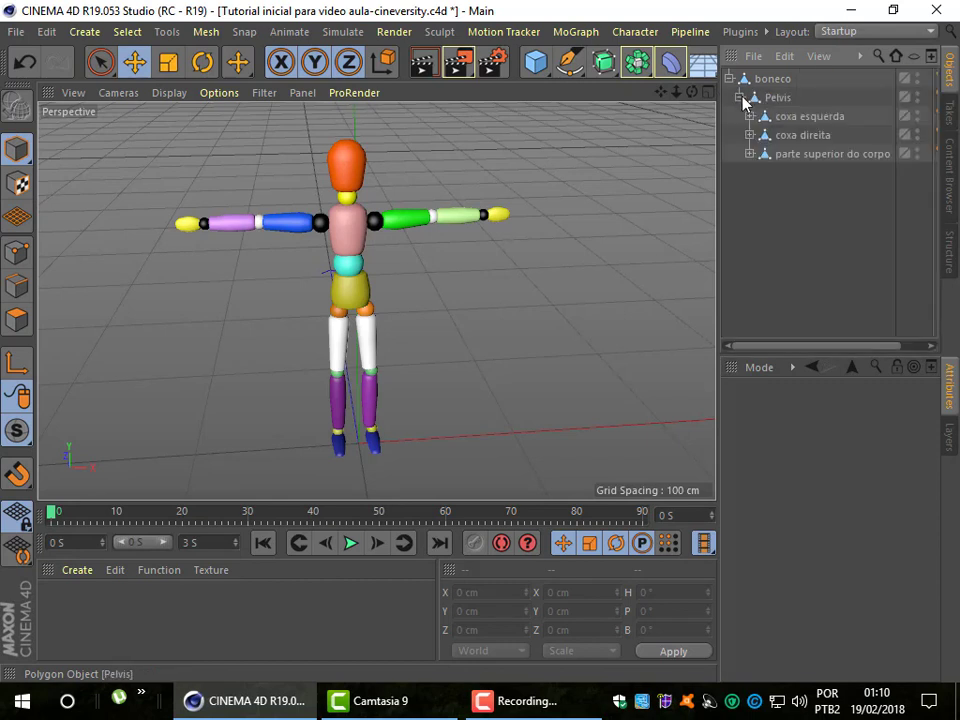